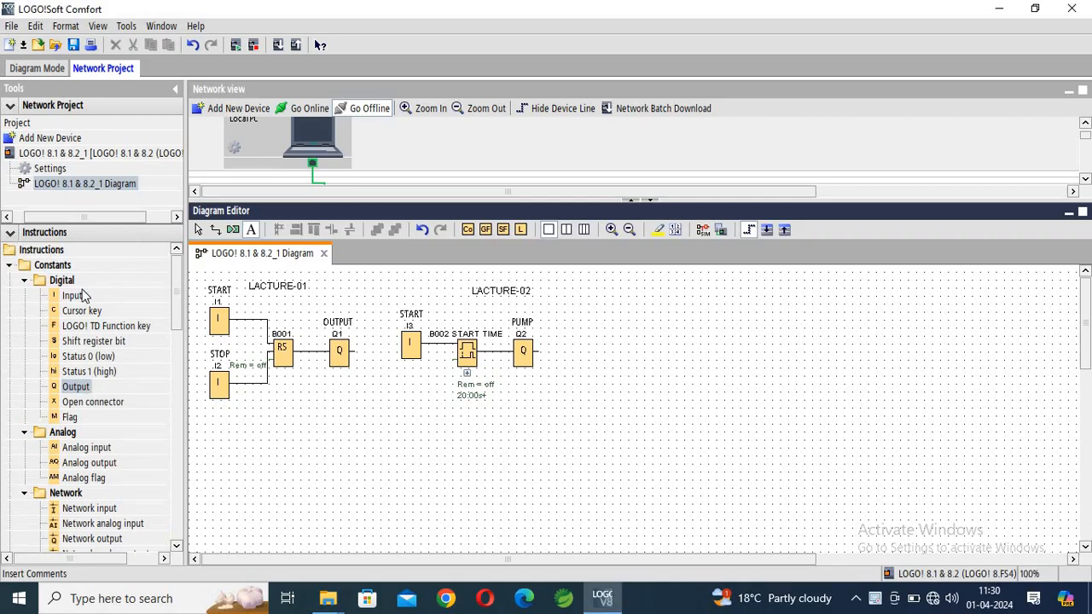
Step: Place two digital inputs, one below the other, in the empty area beside the LACTURE-02 circuit
left_click(71, 296)
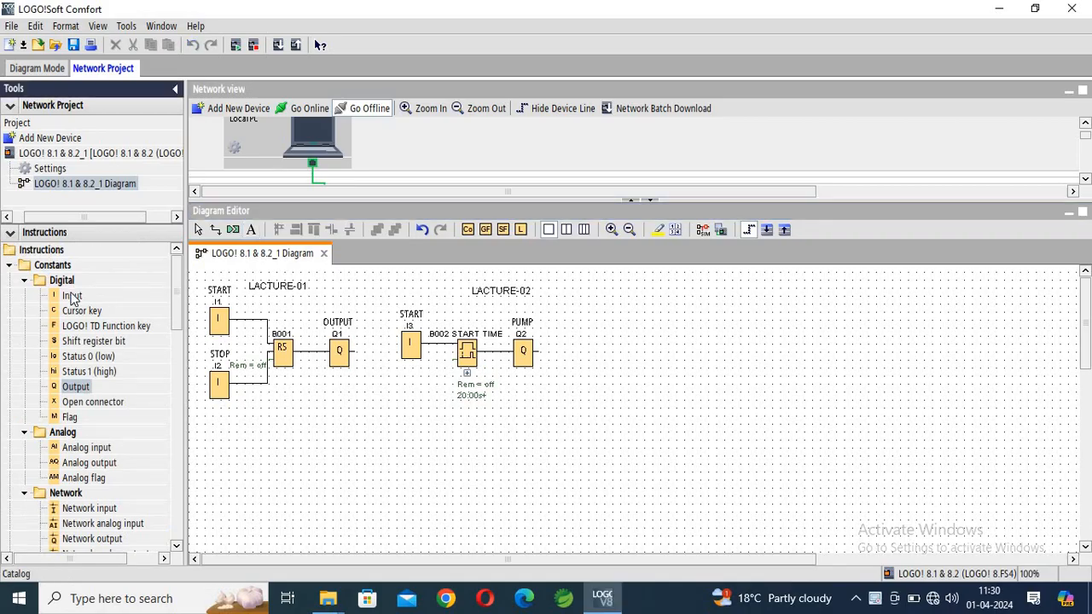
left_click(688, 340)
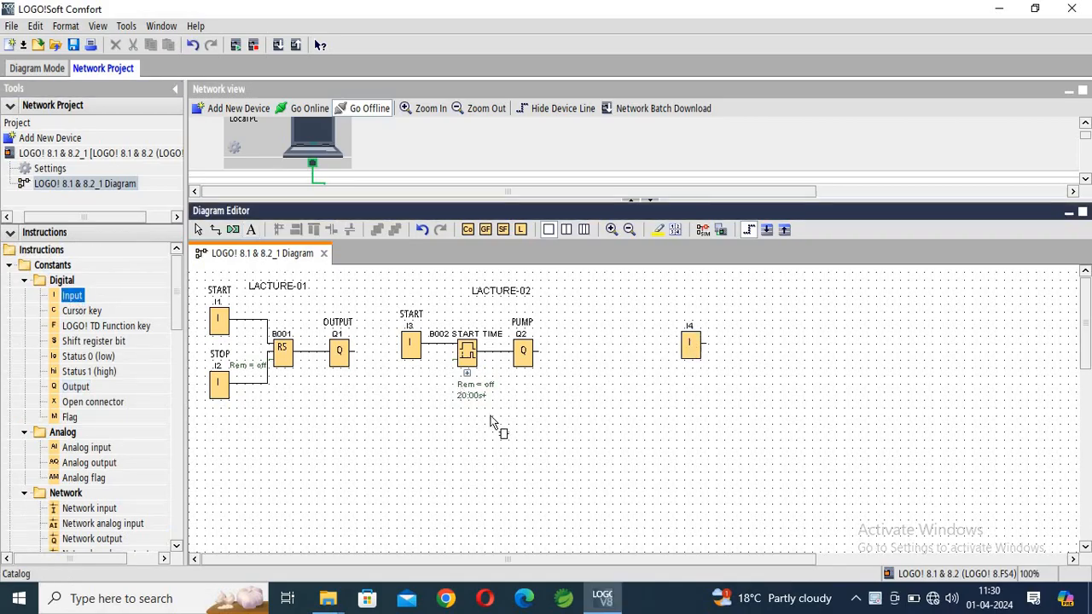
left_click(73, 299)
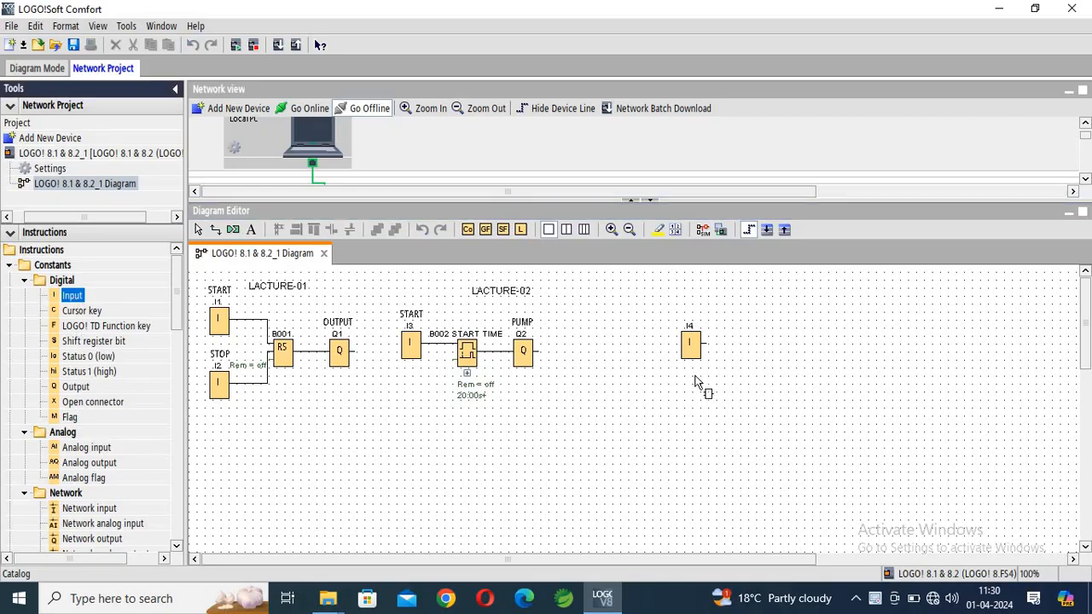
left_click(691, 388)
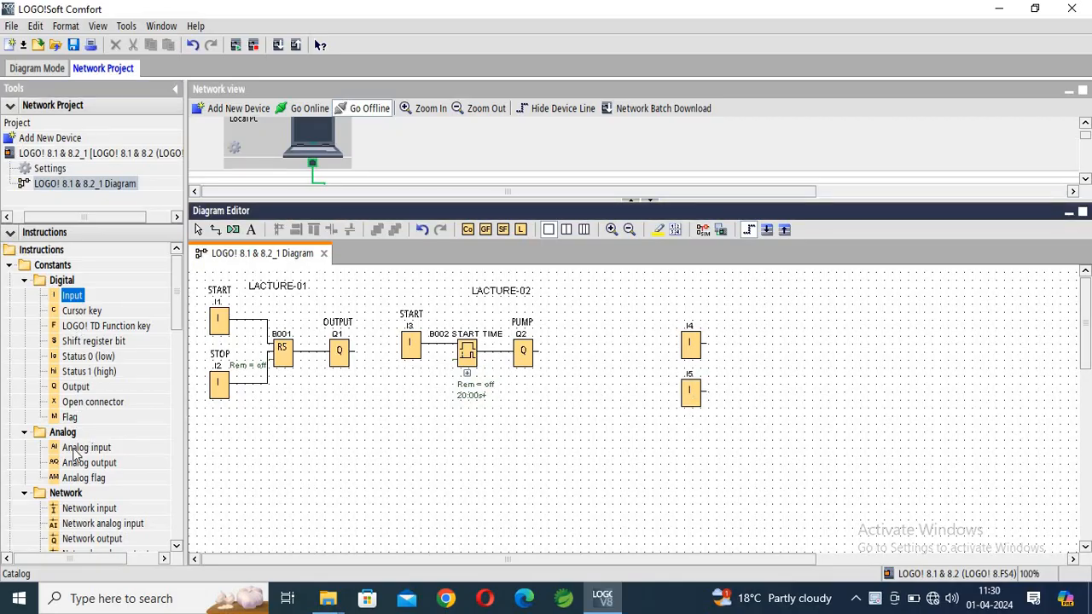
Step: Add an AND block beside the two new inputs and wire each input to its own AND pin
left_click_drag(175, 300, 175, 372)
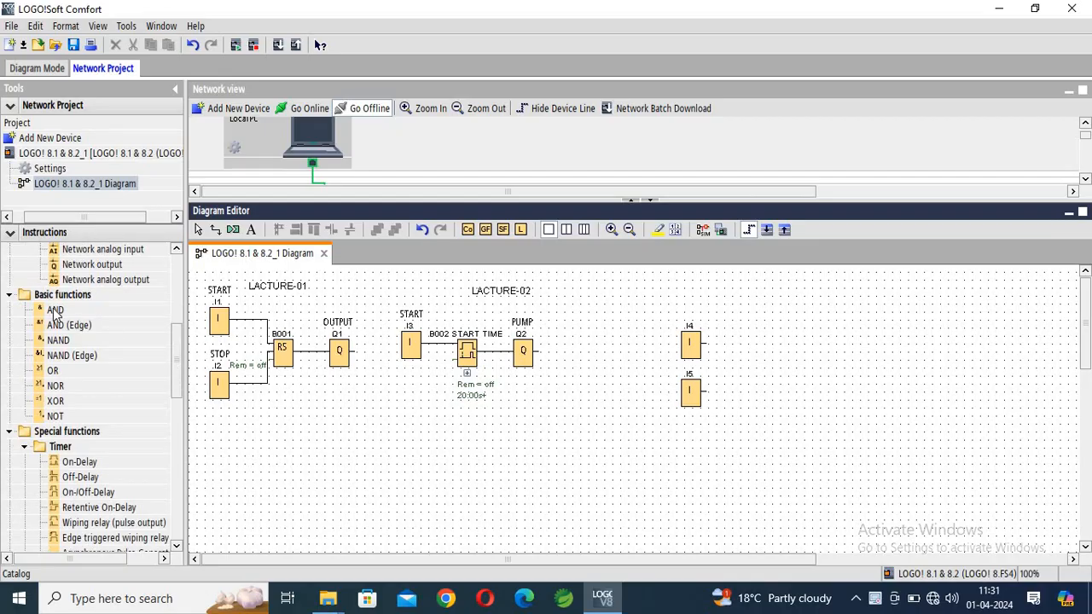
left_click(54, 312)
left_click(793, 358)
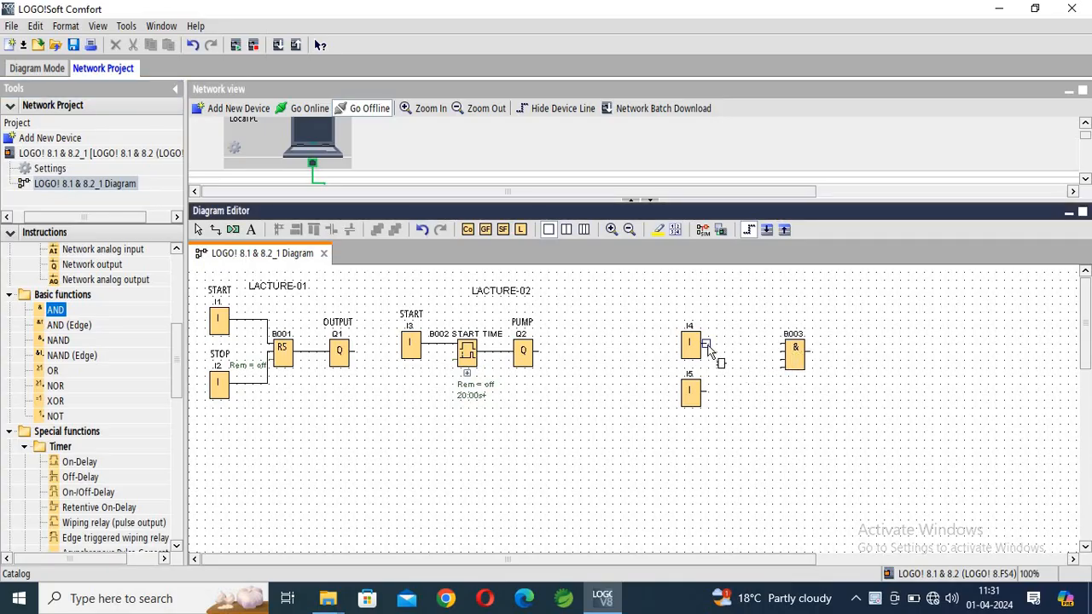
left_click_drag(708, 345, 784, 352)
left_click_drag(715, 397, 786, 359)
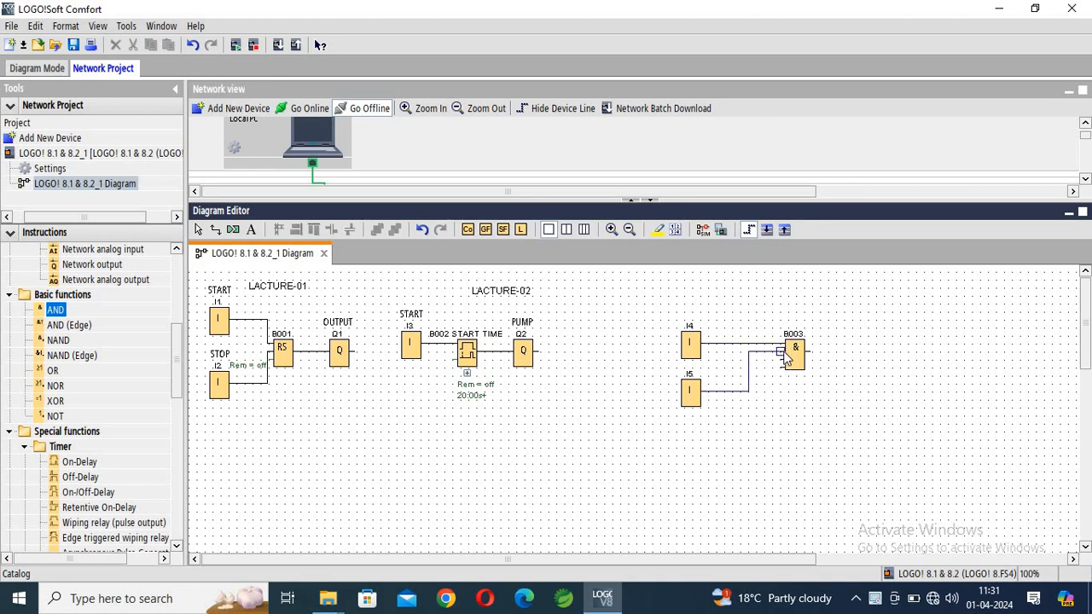
key("Escape")
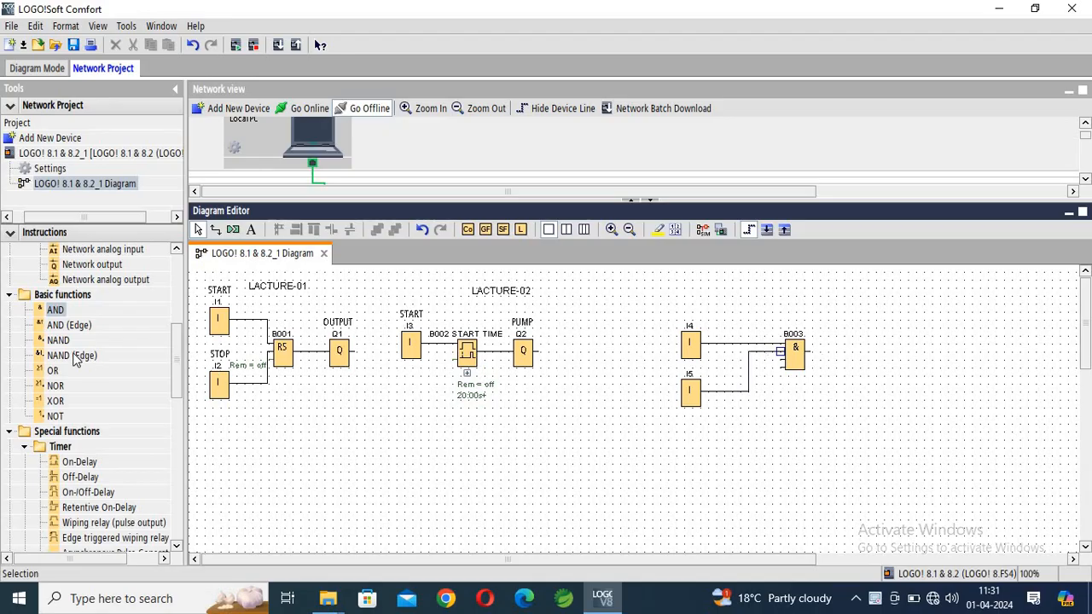
Step: Place a digital output after the AND block and connect the block's output to it
left_click(179, 270)
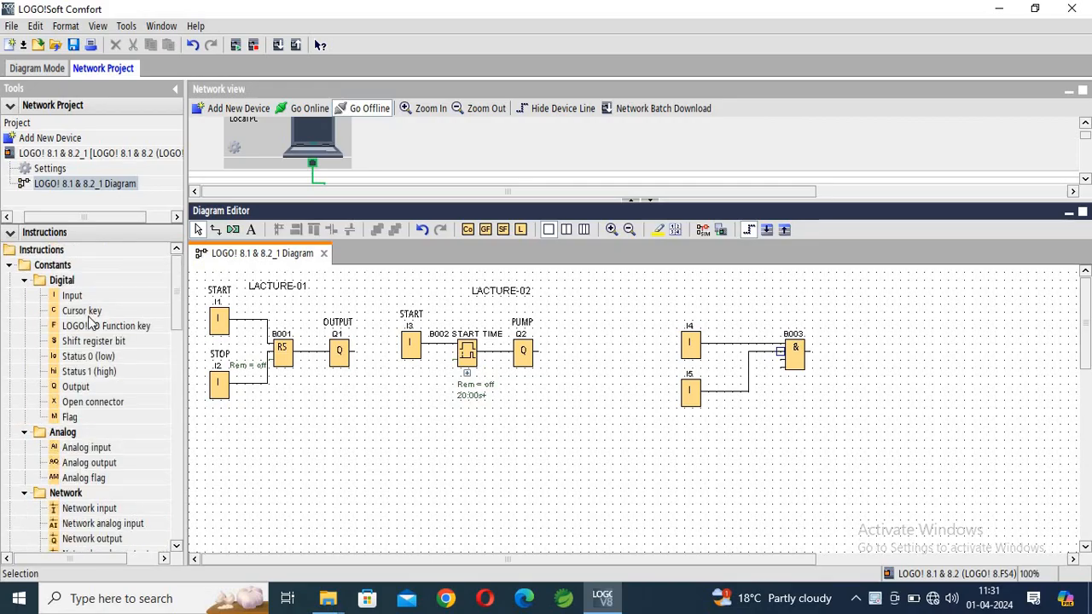
left_click(75, 388)
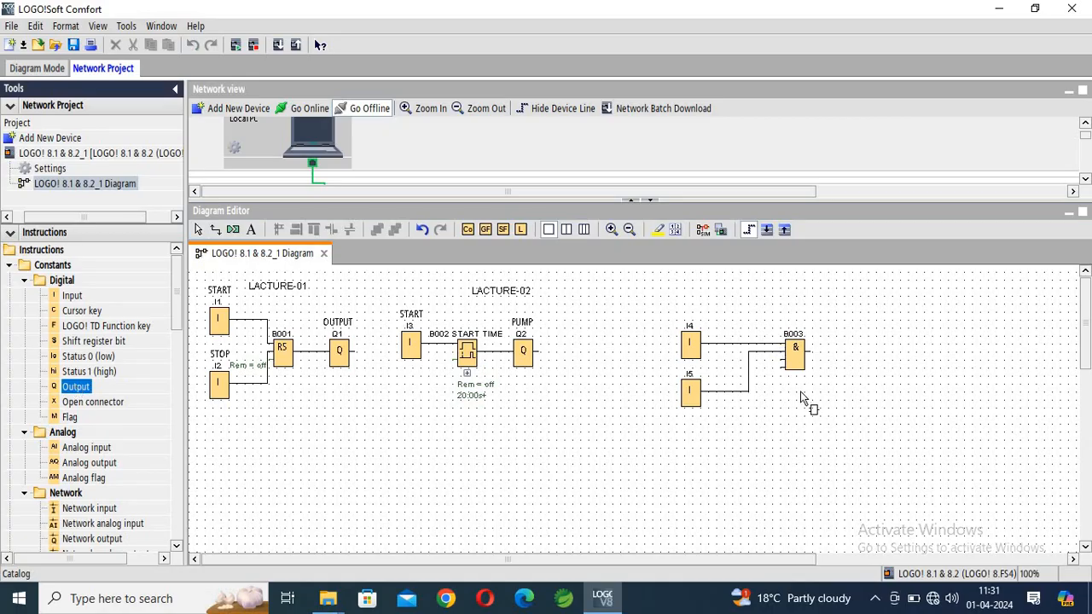
left_click(874, 345)
left_click_drag(810, 351, 861, 357)
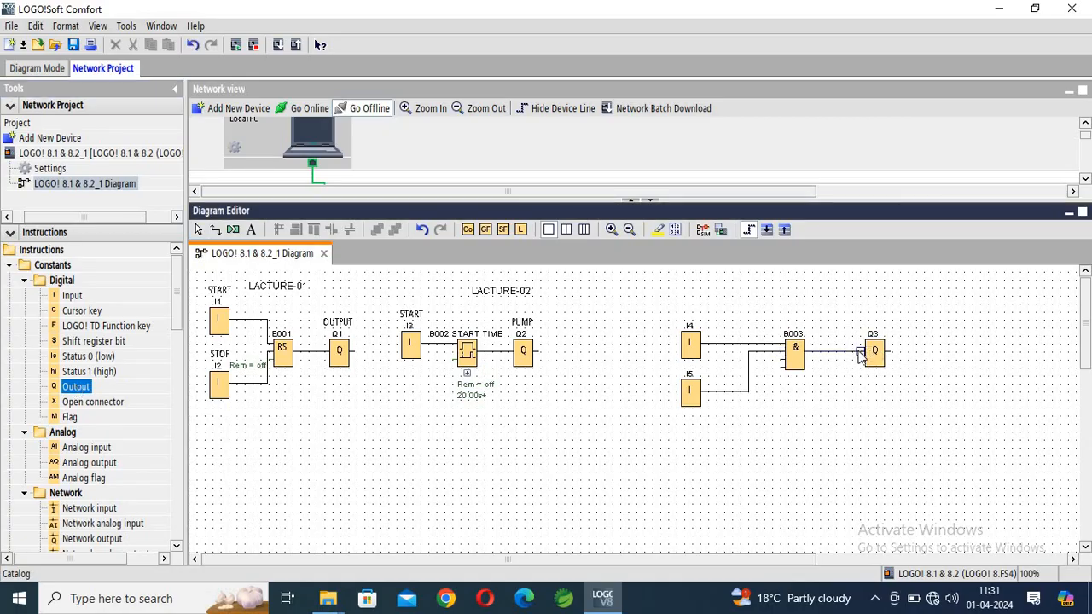
key("Escape")
Step: Label the upper input of the AND circuit with the comment A
double_click(693, 343)
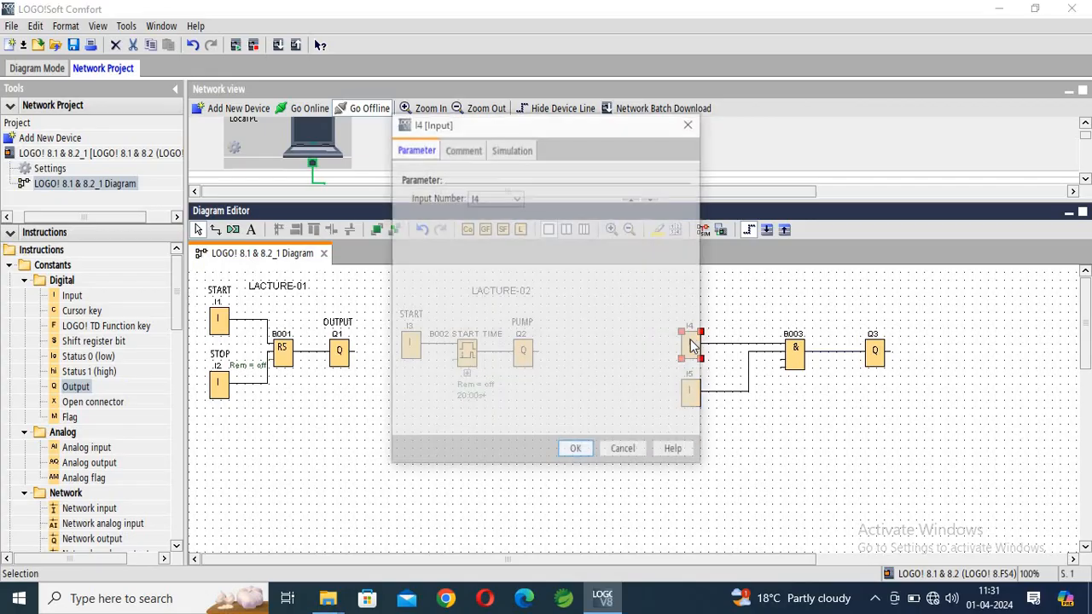
left_click(469, 148)
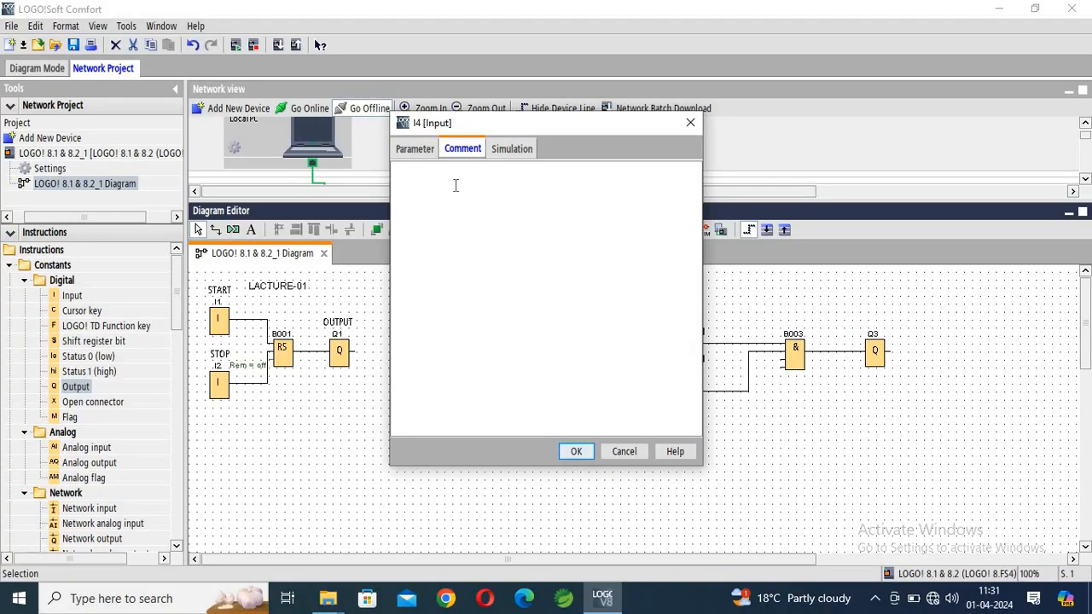
type("A")
left_click(575, 452)
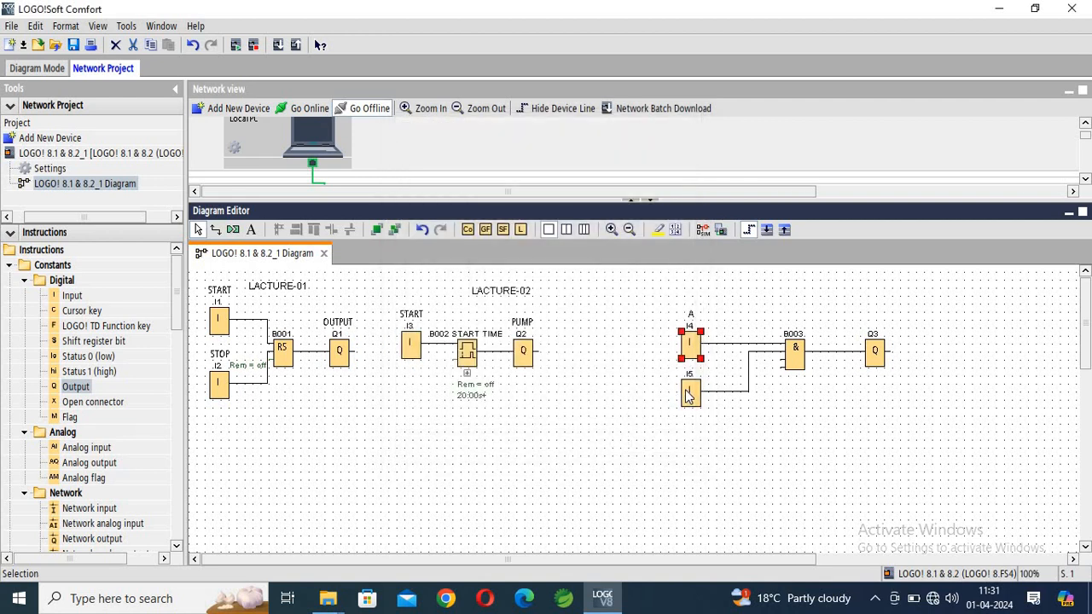
Step: Label the AND circuit's lower input with the comment B and move it slightly down to clear the upper input
double_click(690, 395)
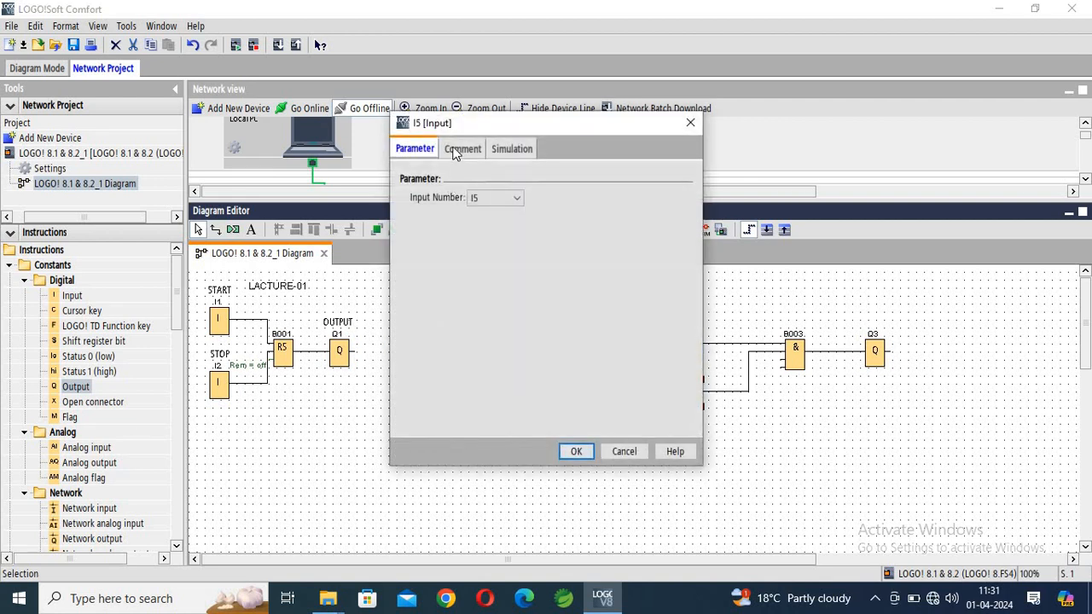
left_click(459, 150)
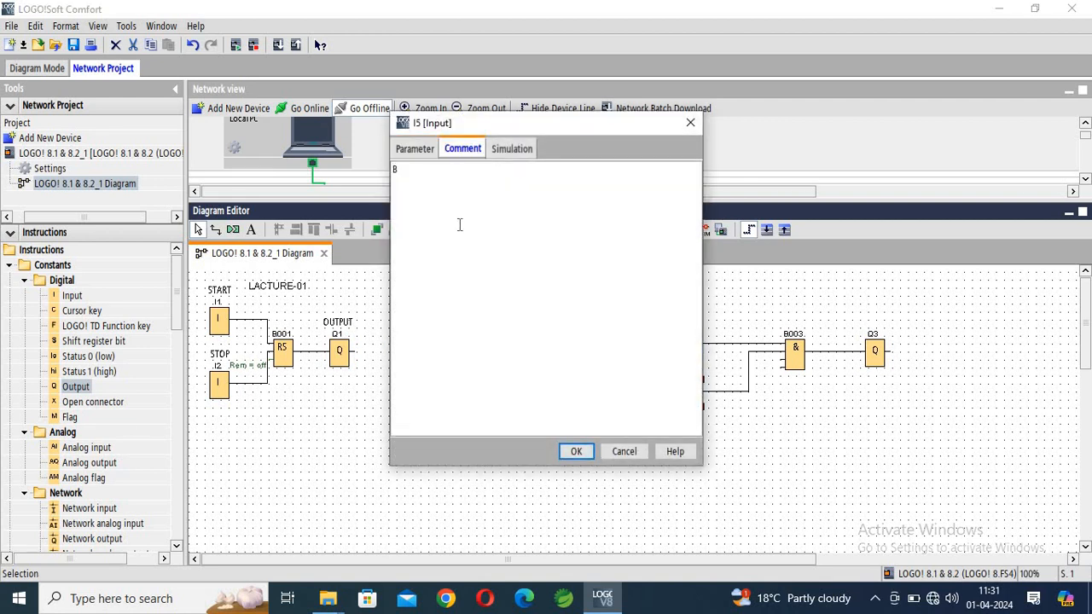
left_click(577, 453)
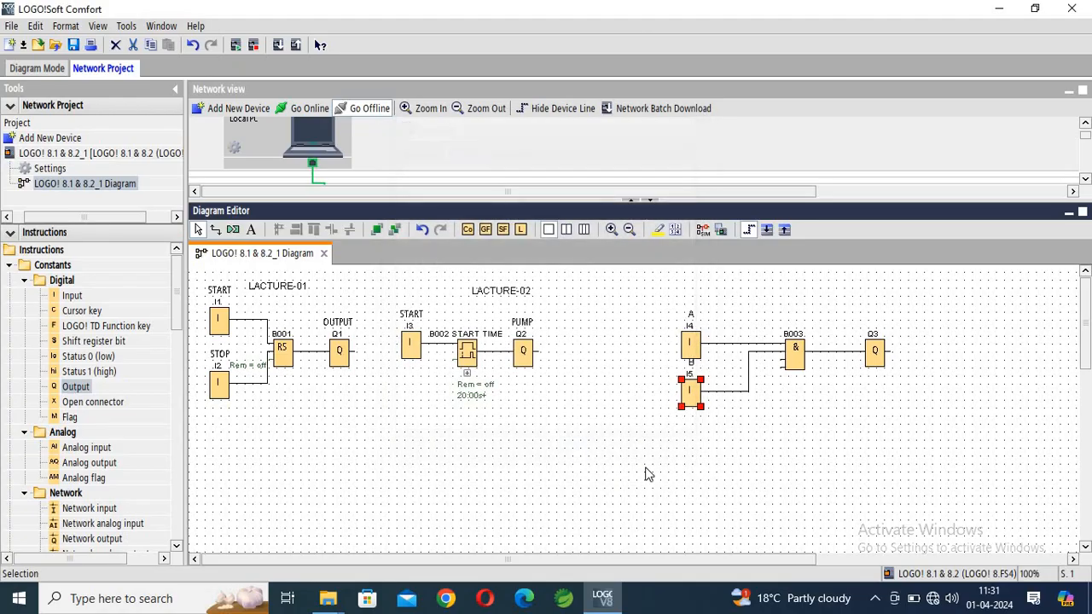
left_click_drag(693, 401, 698, 416)
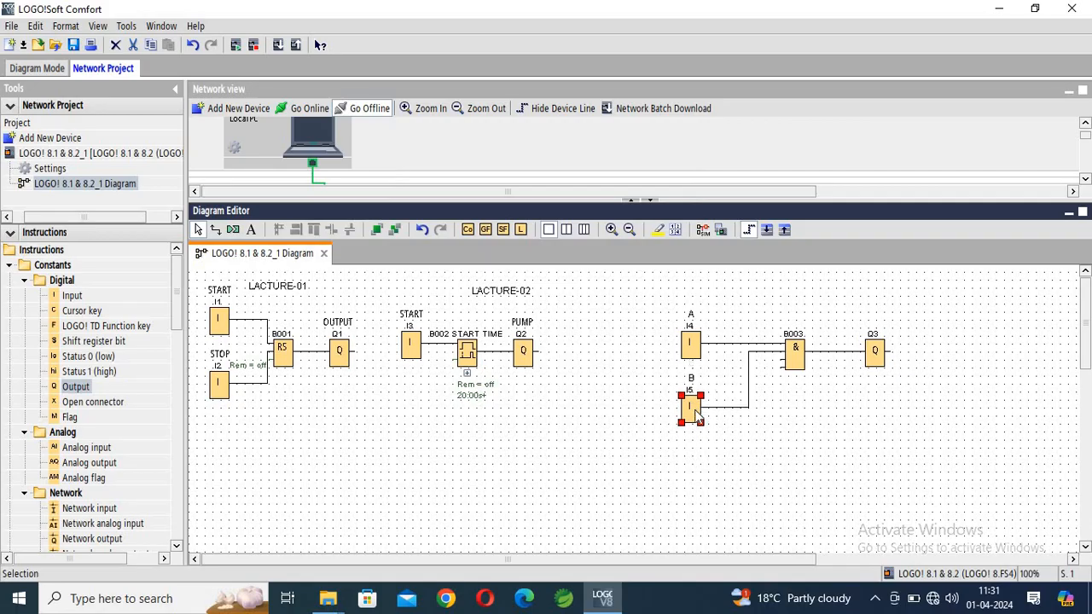
Step: Label the AND circuit's output with the comment Y
double_click(874, 354)
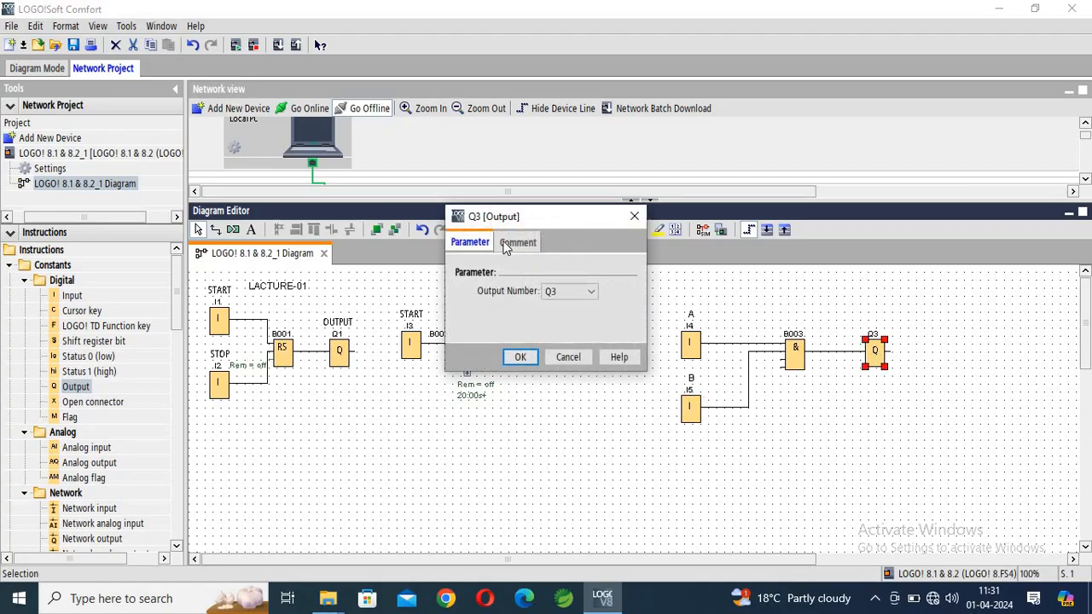
left_click(512, 244)
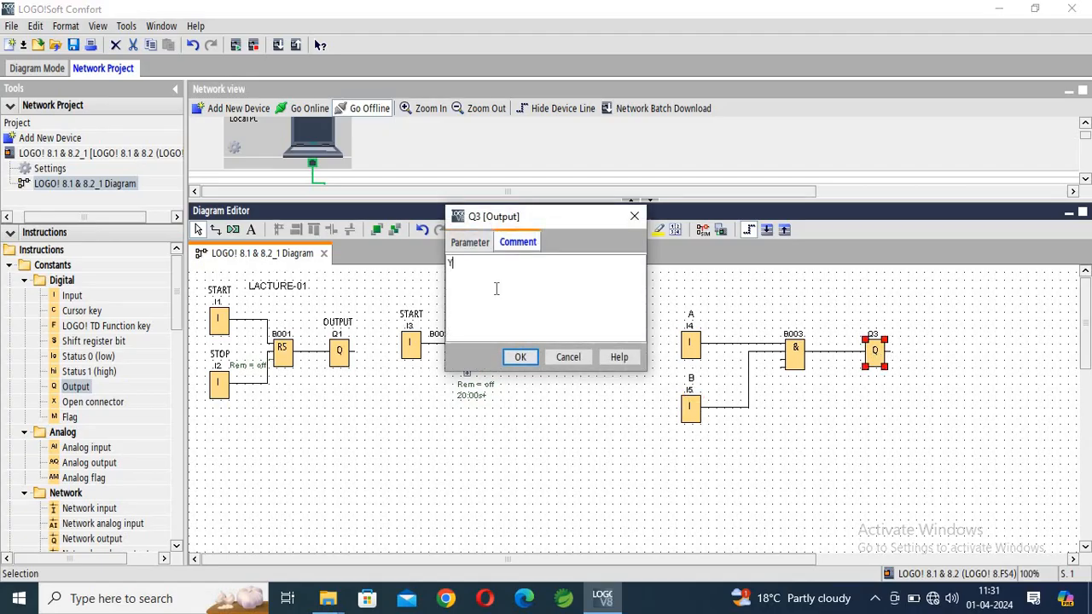
left_click(520, 357)
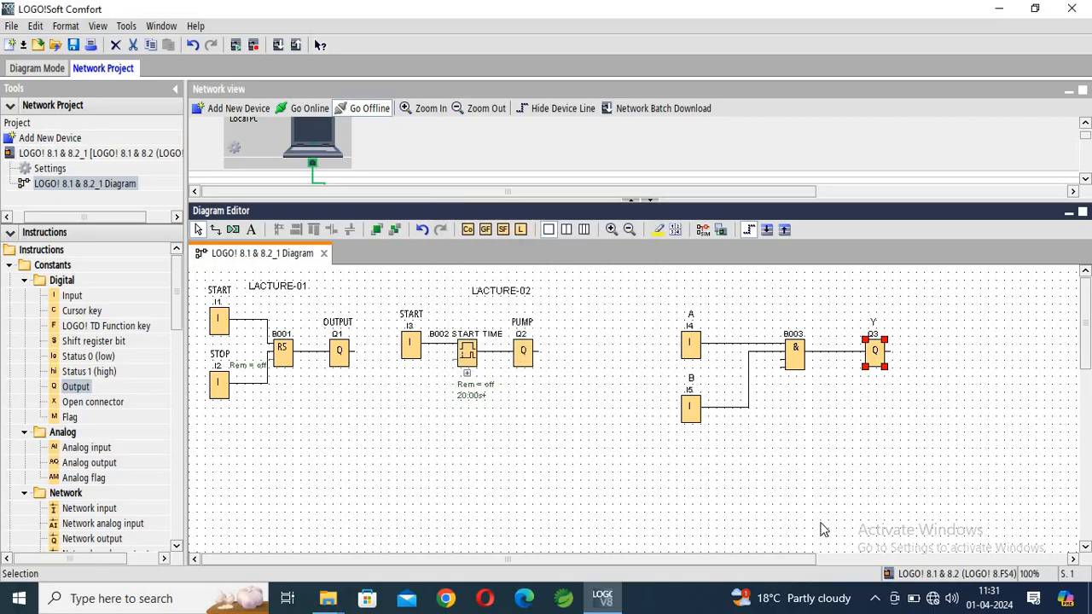
Step: Check the available networks and connect the computer to the Wi-Fi network IN_Note1
left_click(935, 602)
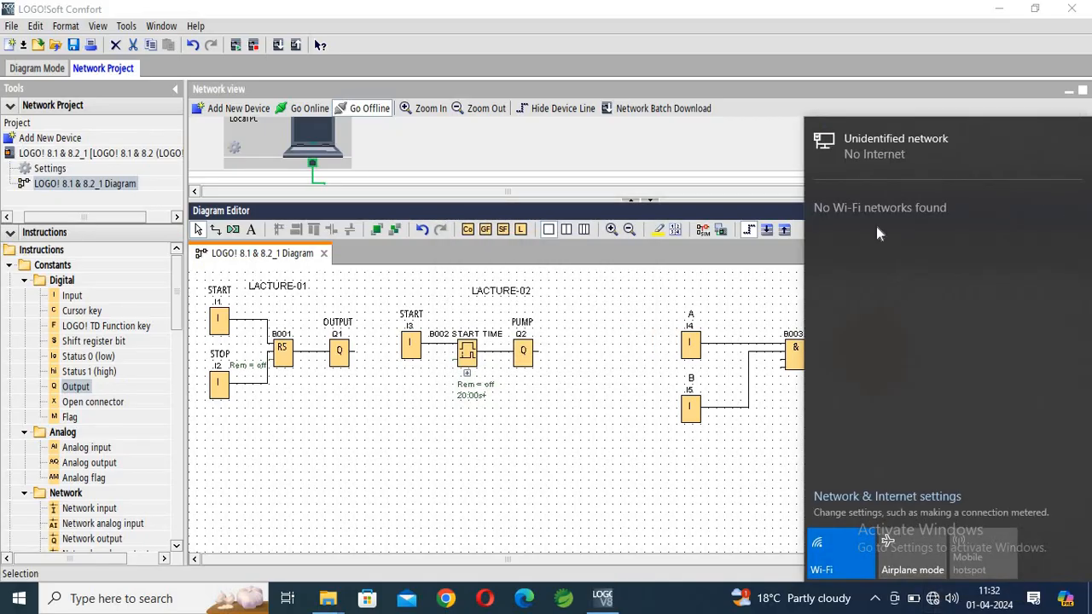
left_click(859, 205)
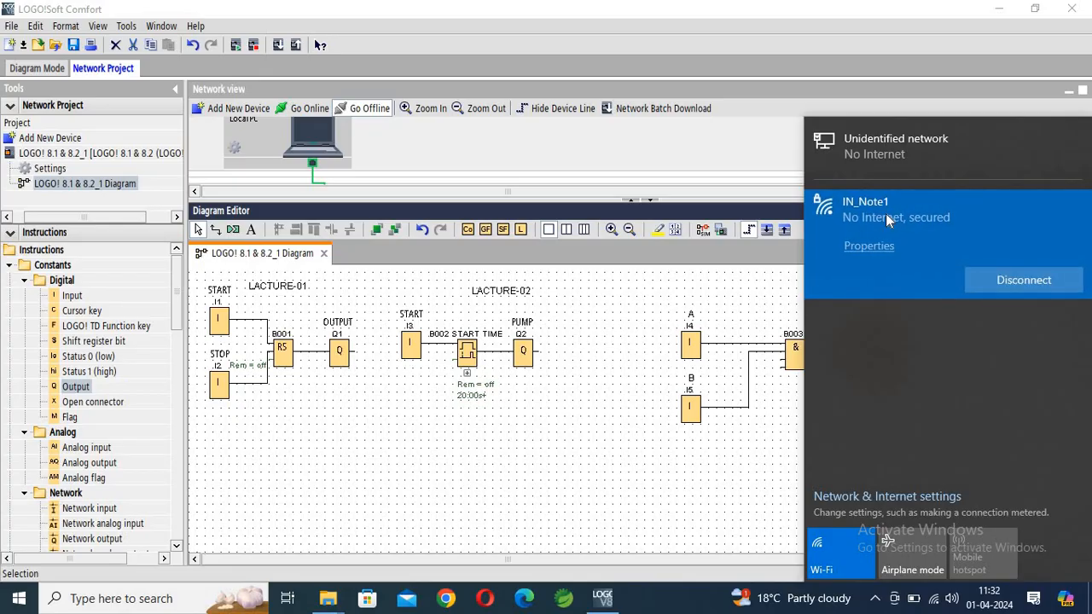
left_click(602, 397)
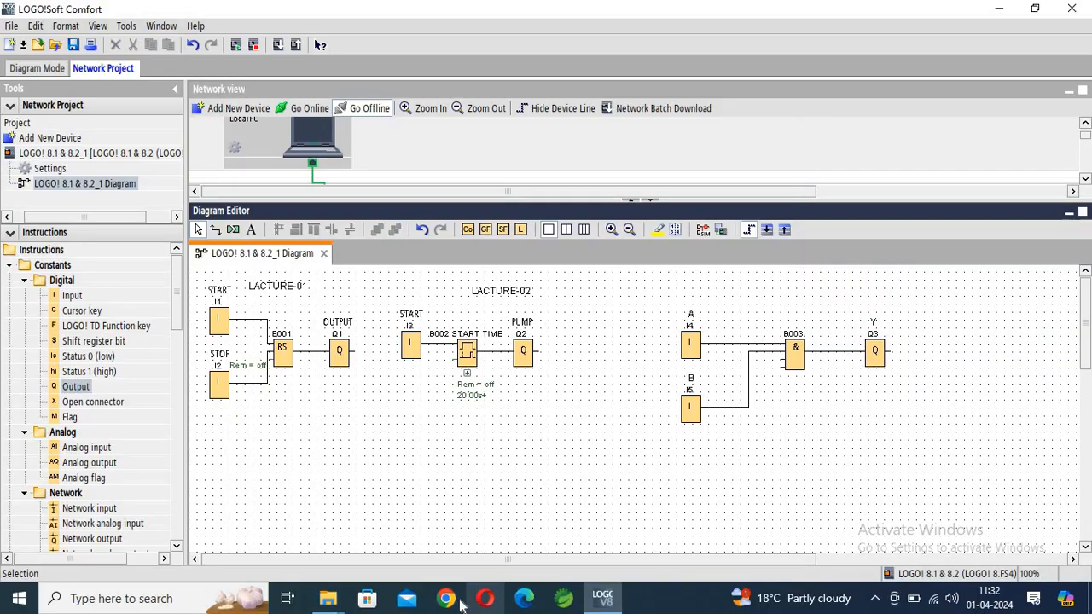
Step: Switch to Chrome with an existing profile and search Google for "and gate truth table"
left_click(450, 601)
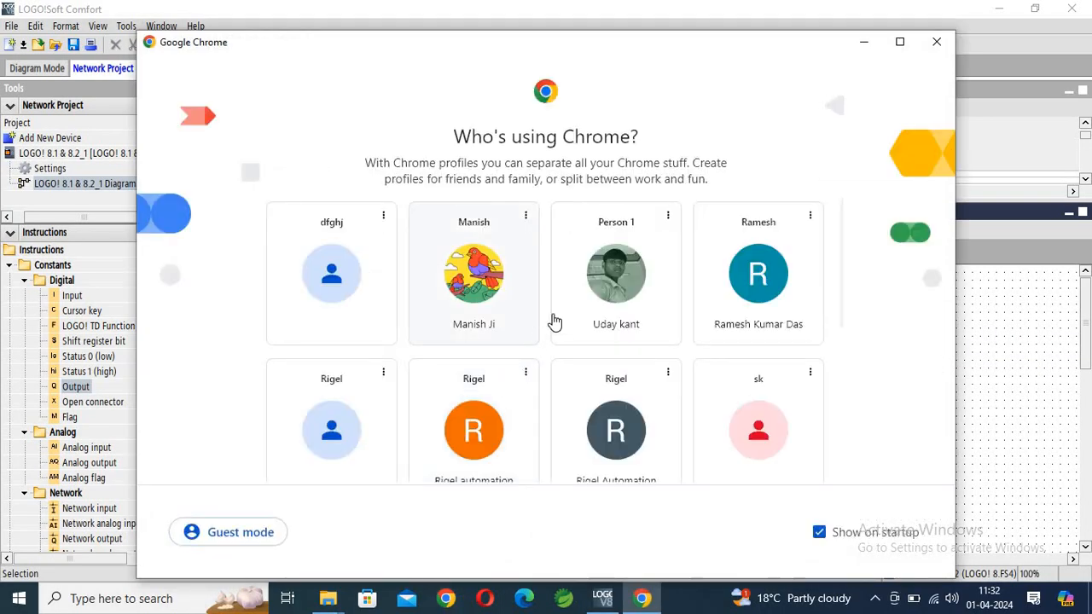
left_click(645, 287)
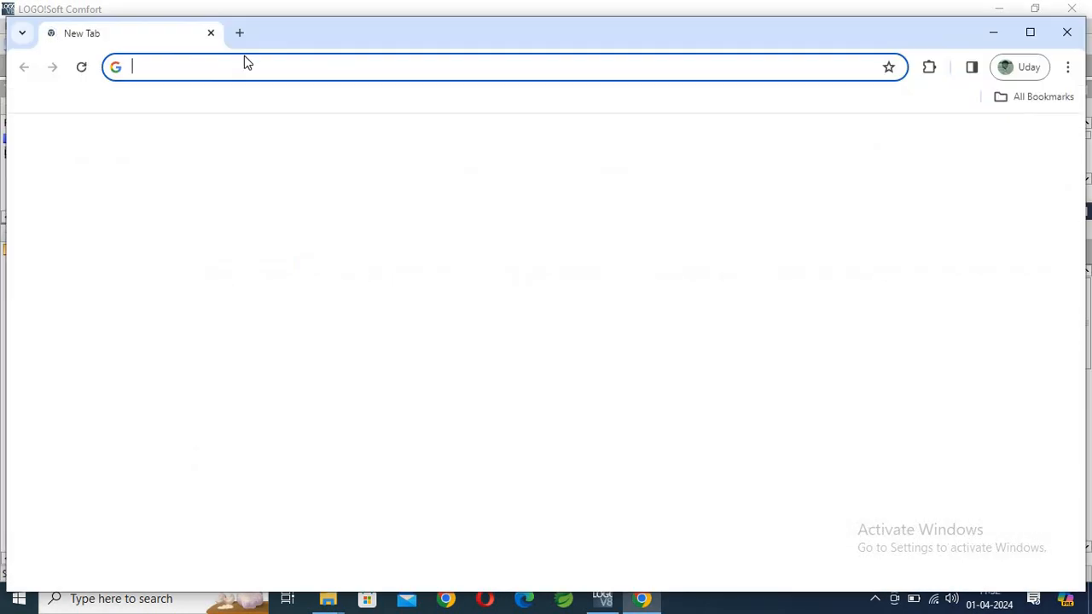
type("AND GATE")
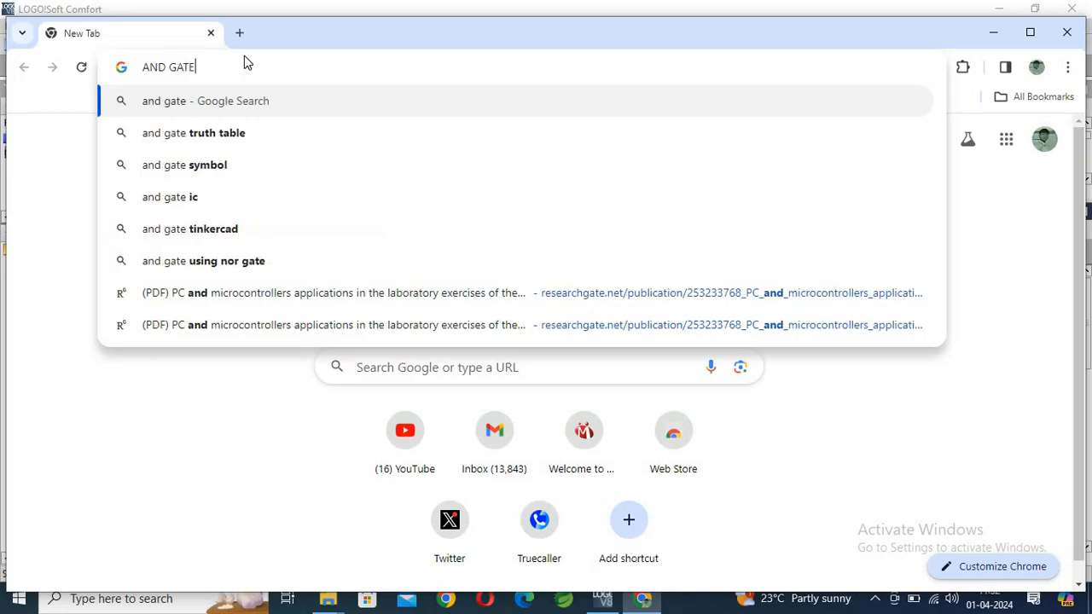
left_click(217, 139)
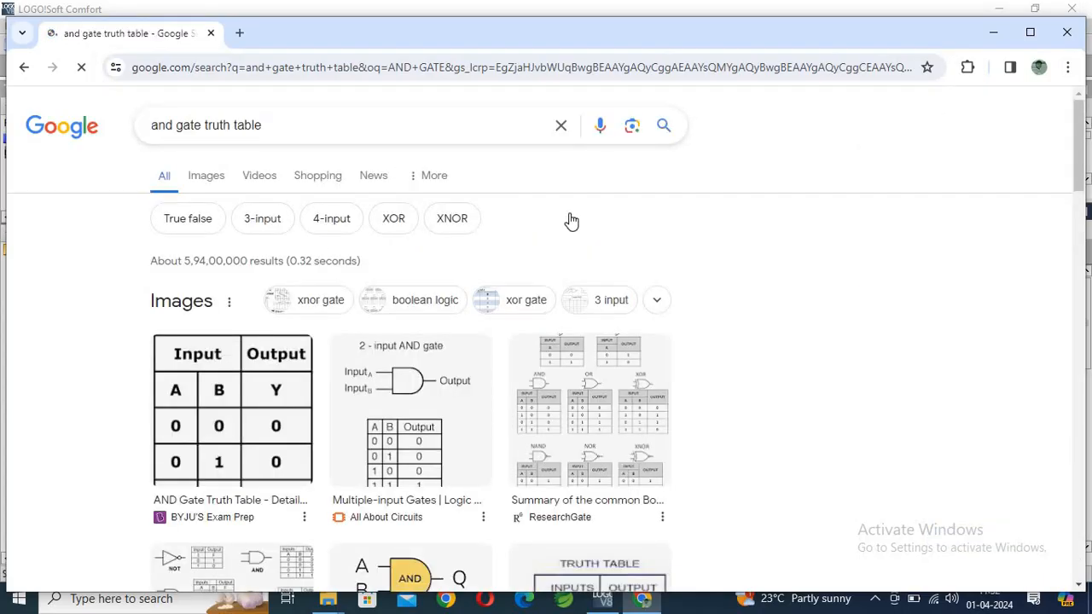
Step: Narrow the browser window with the truth table results to roughly the left third of the screen
left_click(1031, 34)
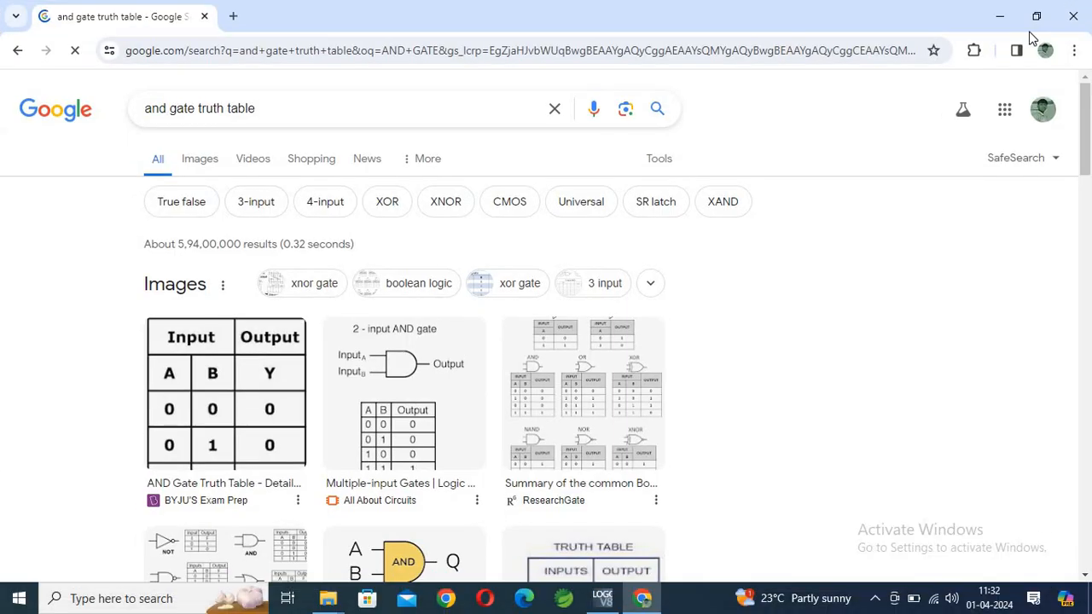
left_click(1034, 20)
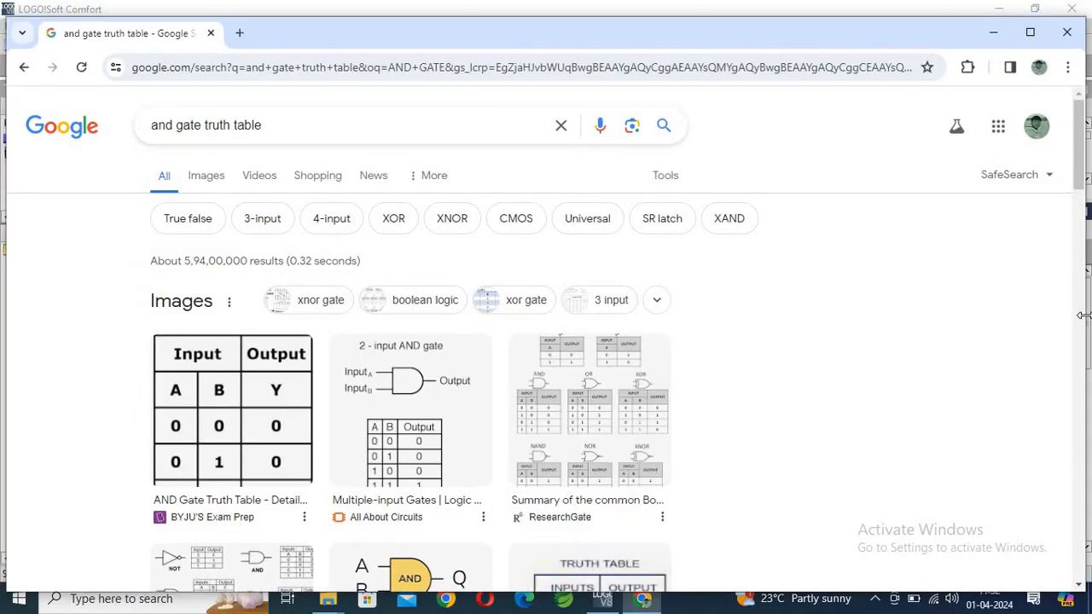
left_click_drag(840, 337, 338, 373)
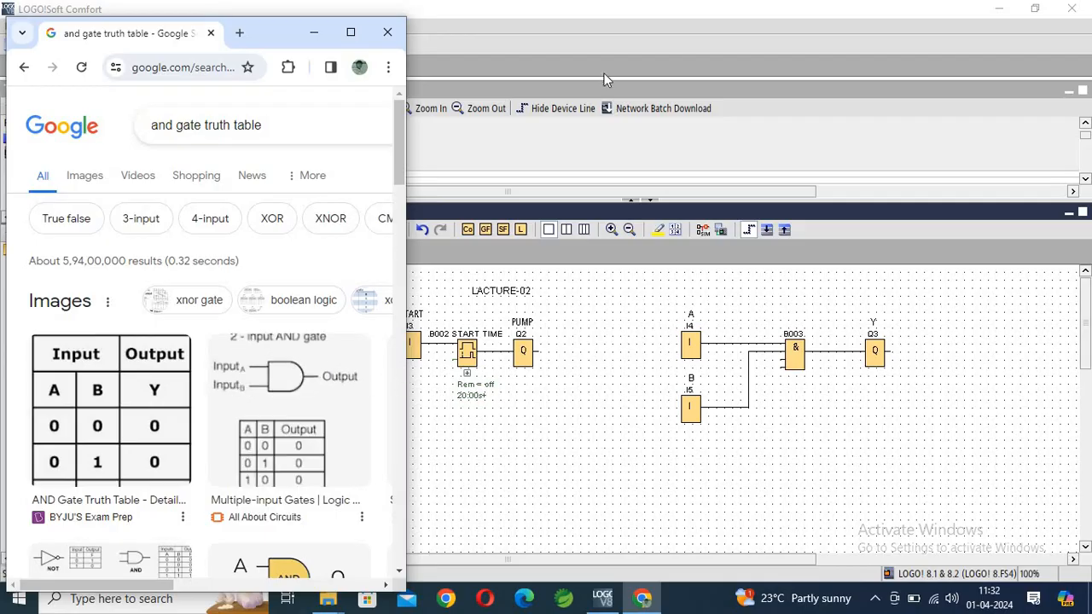
Step: Switch to LOGO!Soft Comfort, restore its window, place it beside the browser and extend it to the full screen height
left_click(628, 15)
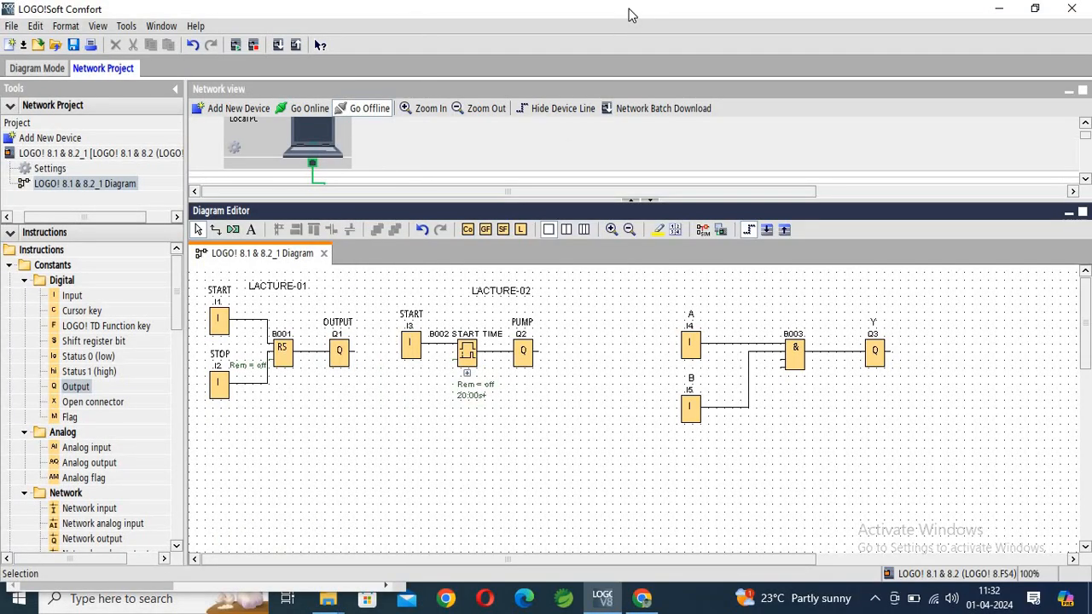
double_click(713, 13)
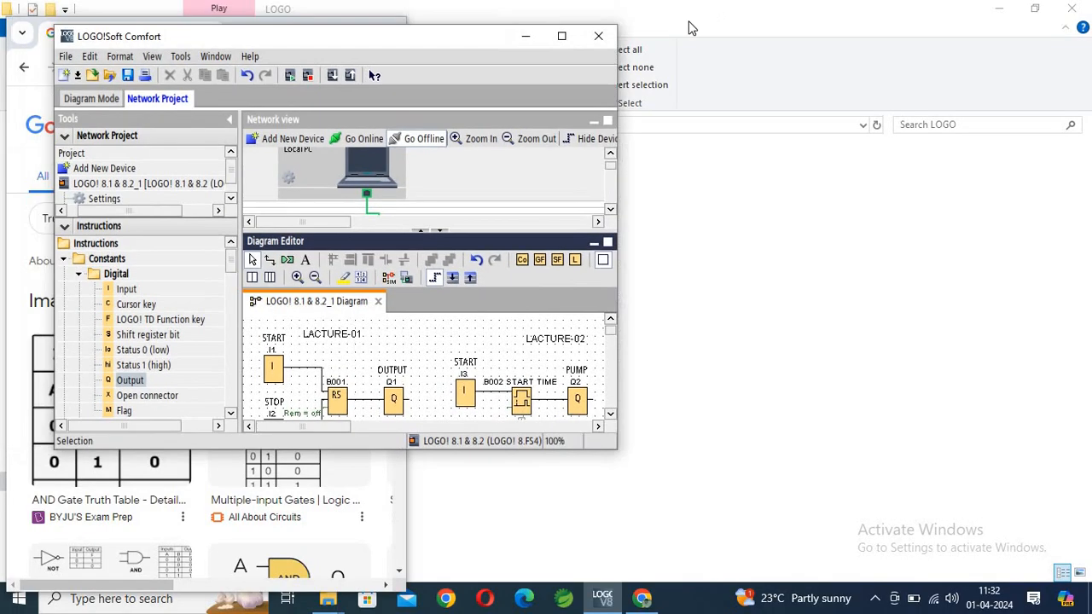
left_click_drag(444, 42, 778, 26)
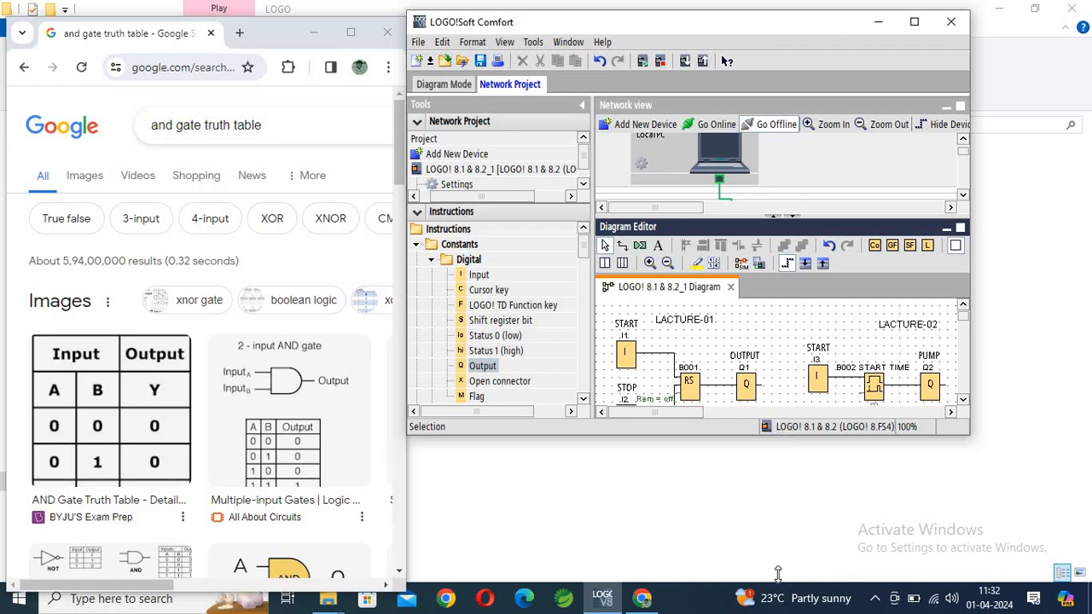
left_click_drag(778, 574, 783, 580)
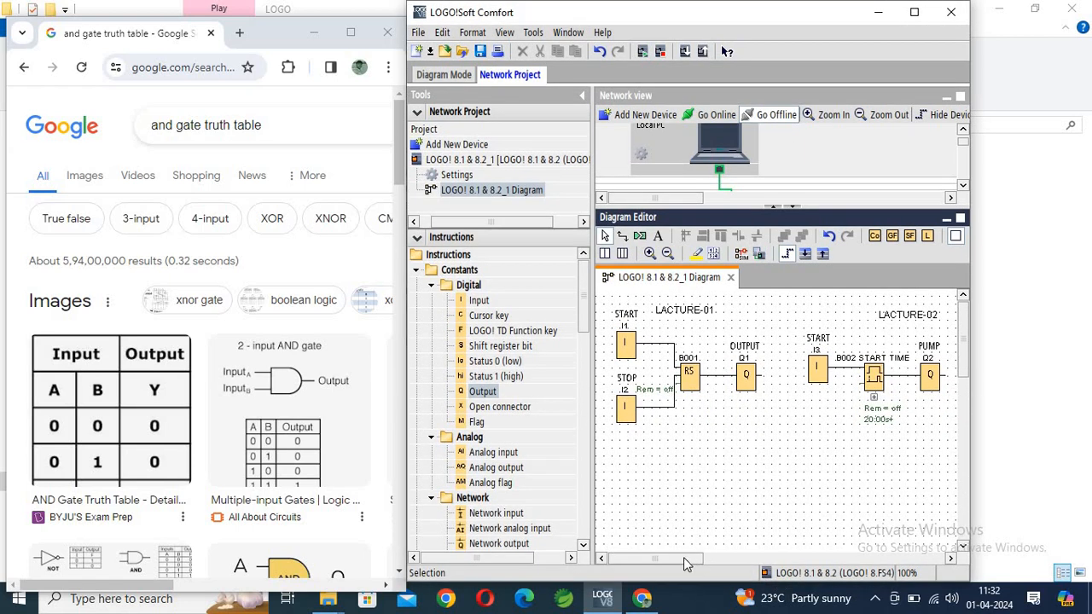
Step: Start the simulation of the AND gate circuit and switch on input I5 (B)
left_click_drag(683, 558, 800, 563)
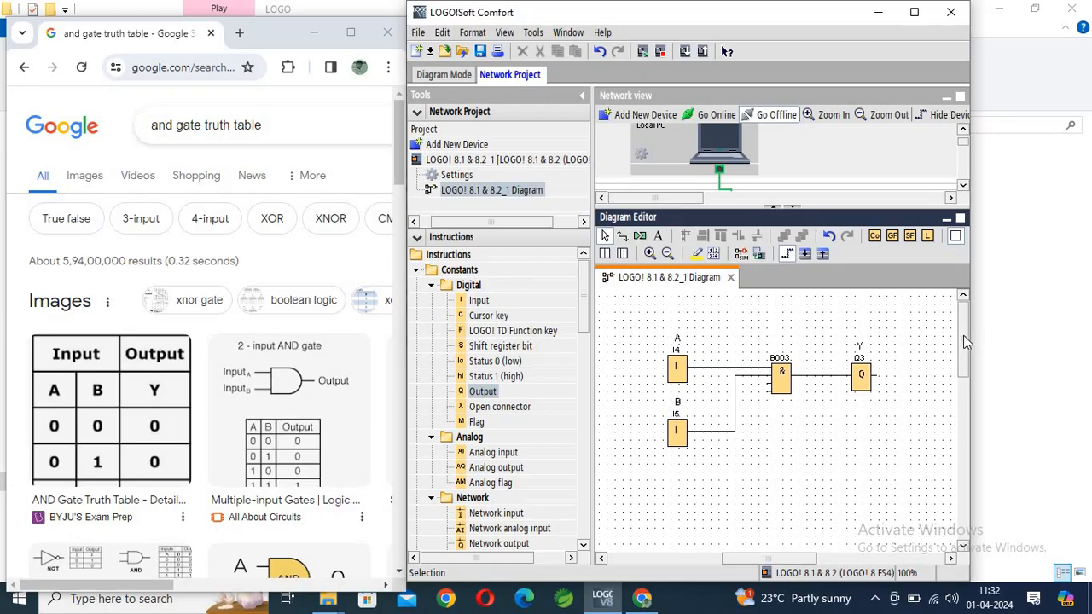
left_click_drag(964, 339, 962, 322)
left_click(740, 254)
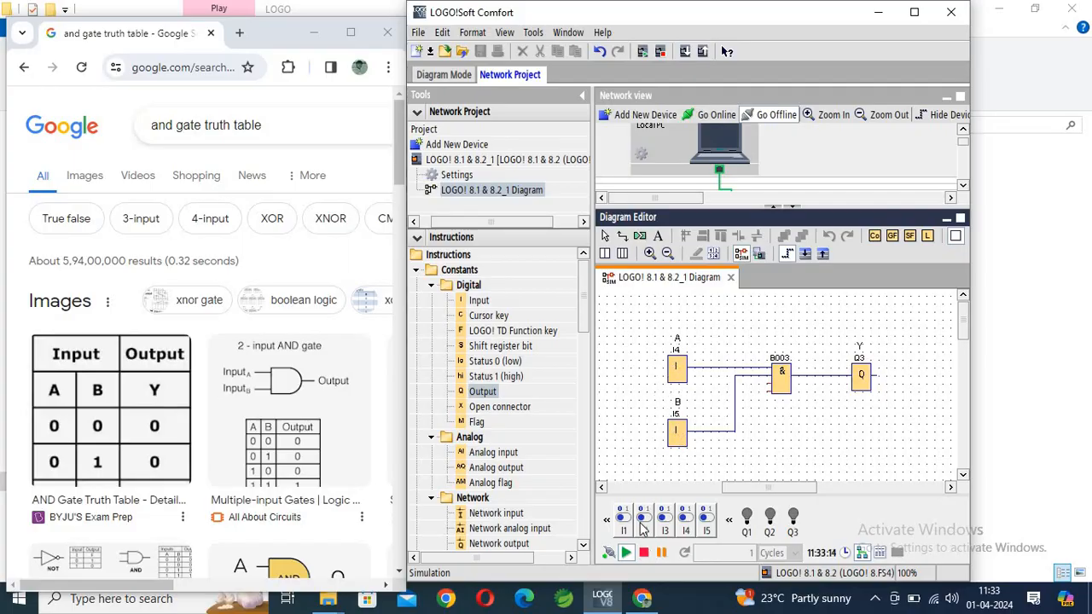
left_click(708, 522)
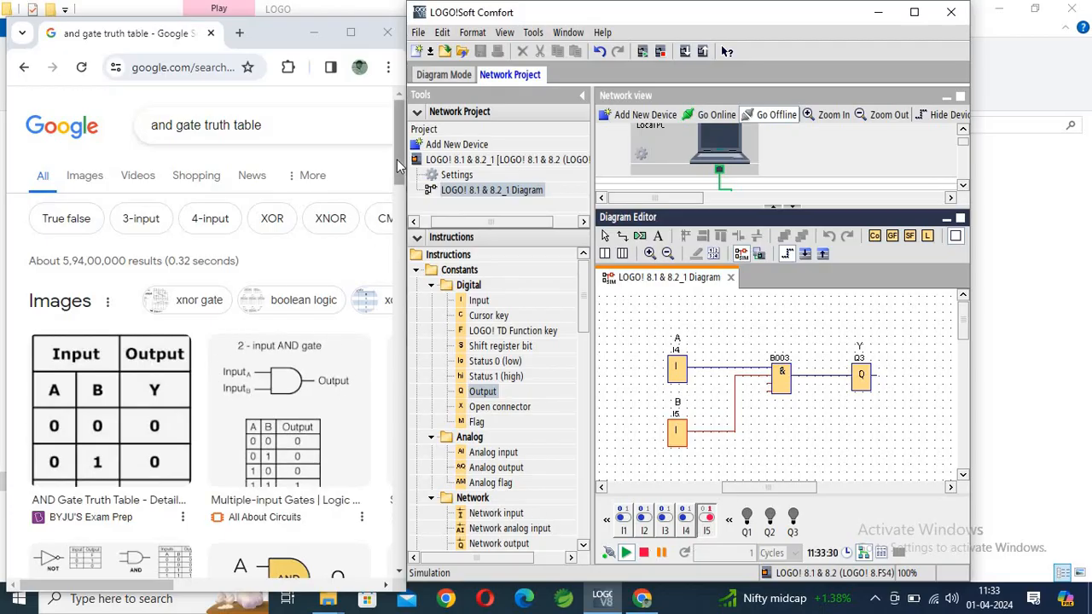
Step: In the Chrome search results, look for a fuller AND gate truth table and show the image results
left_click(371, 247)
scroll(106, 275, "down", 2)
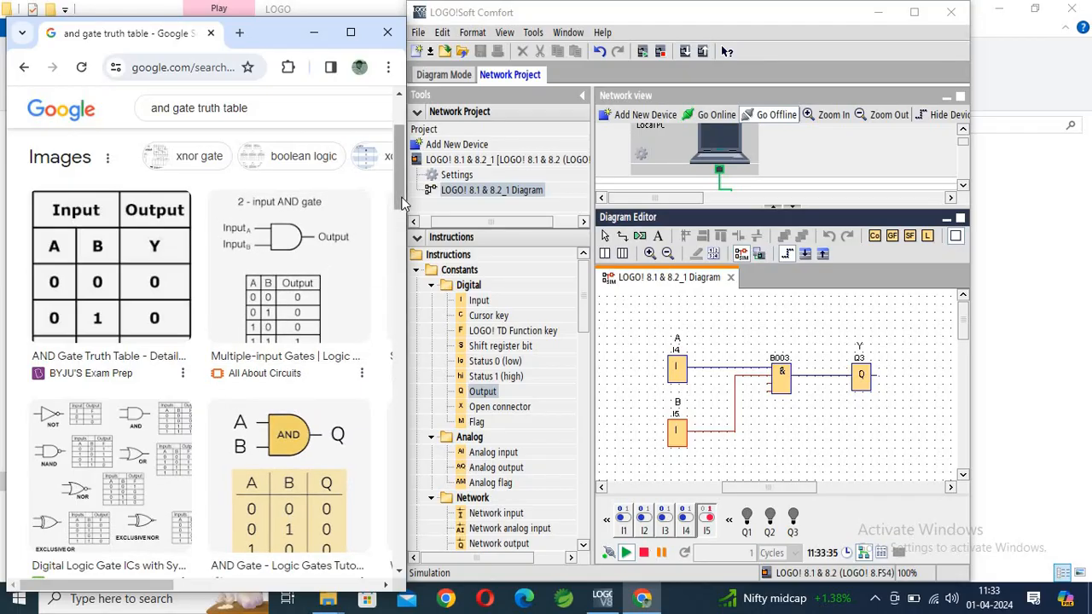
scroll(291, 304, "down", 3)
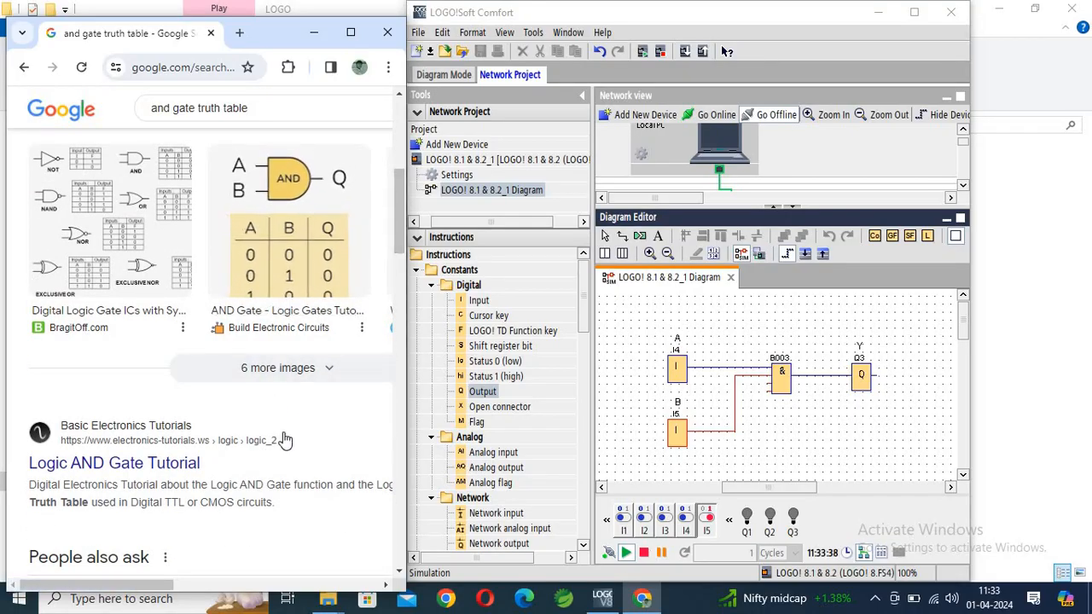
scroll(136, 171, "up", 5)
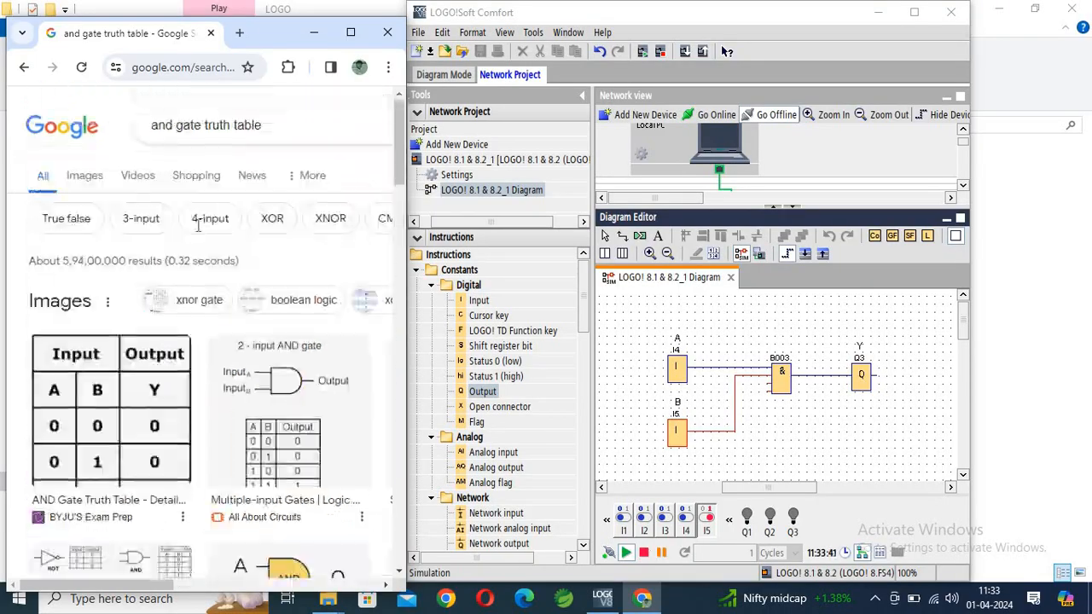
left_click(84, 176)
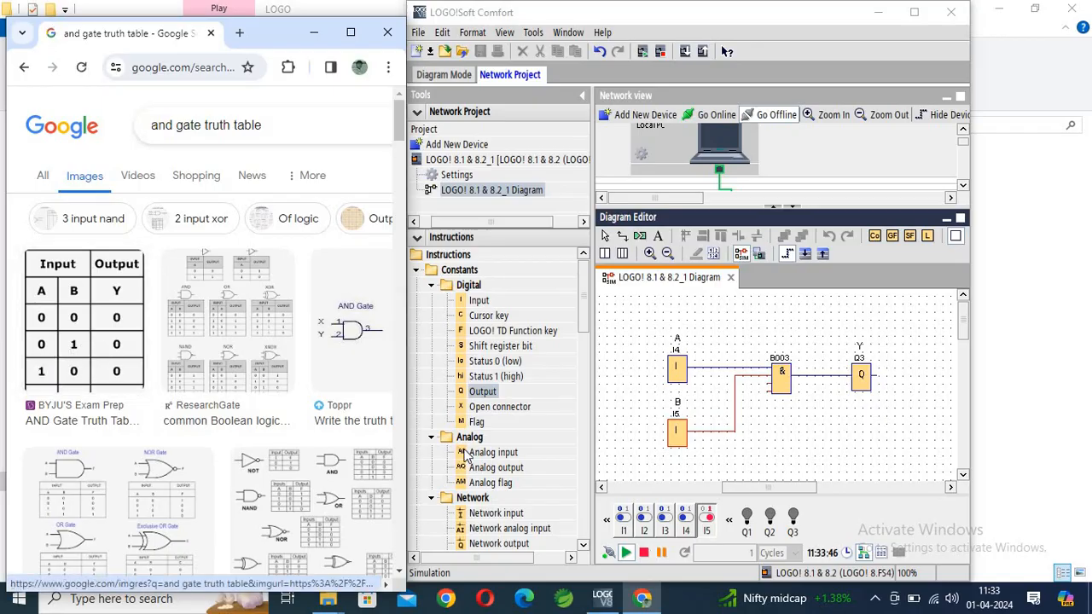
Step: In the LOGO!Soft Comfort simulation, switch I5 off, test I4 alone, test I5 alone, and switch both inputs on
left_click(709, 519)
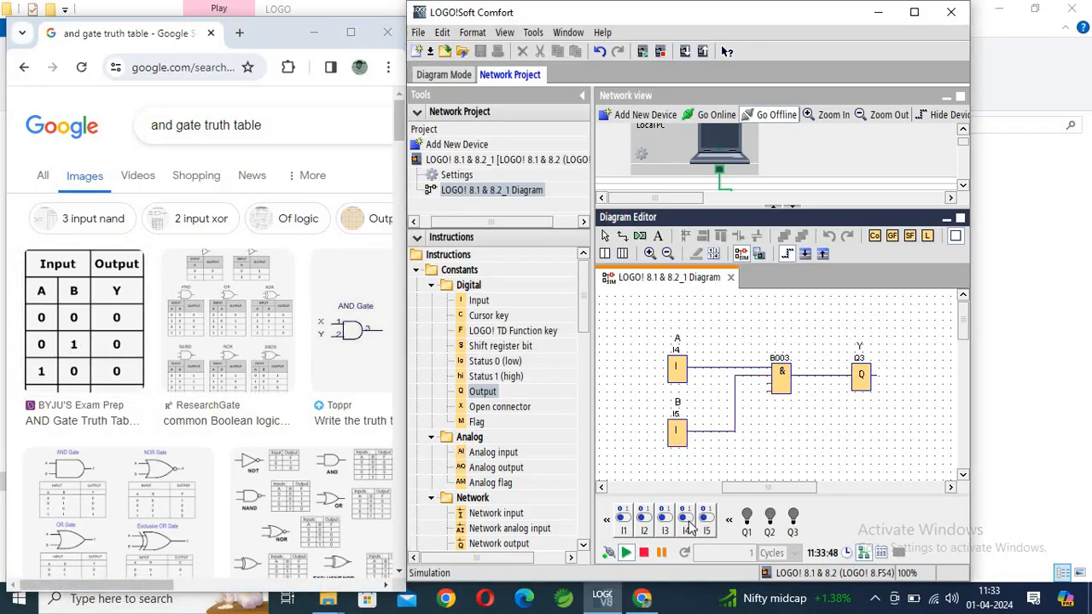
left_click(684, 519)
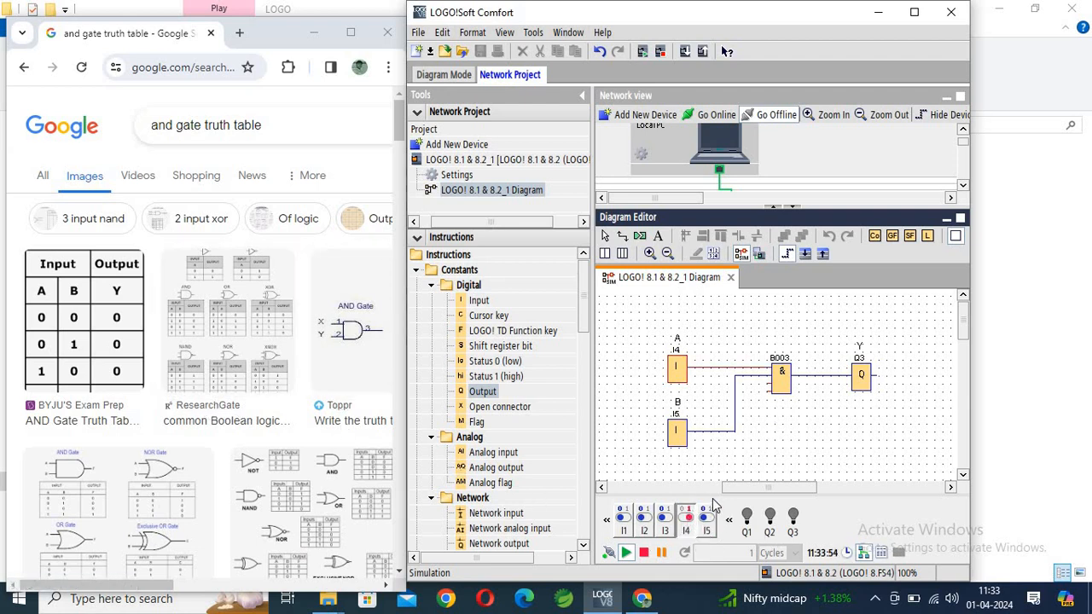
left_click(686, 517)
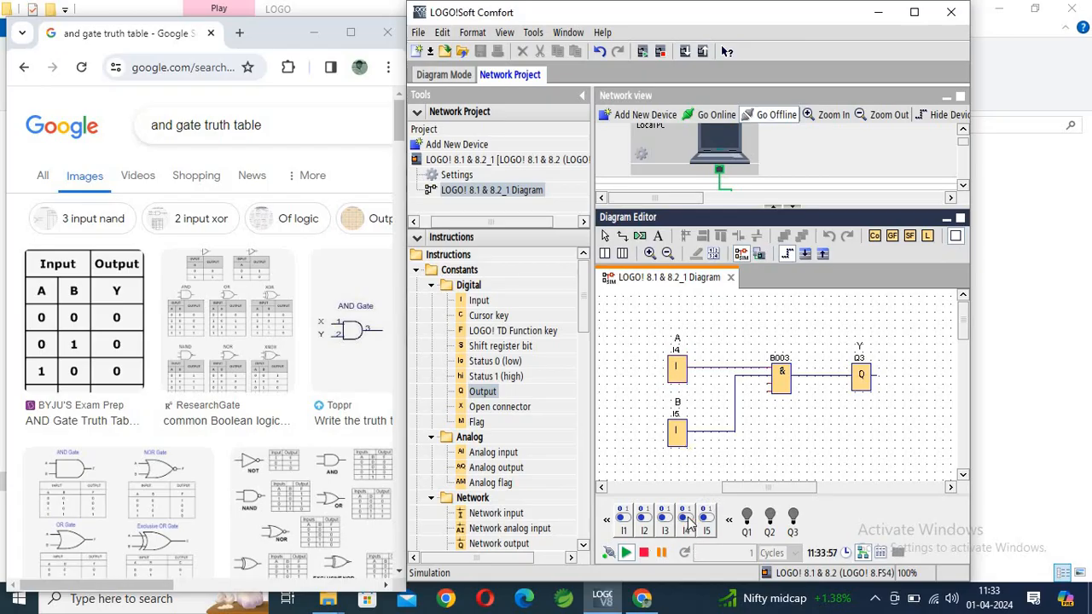
left_click(707, 517)
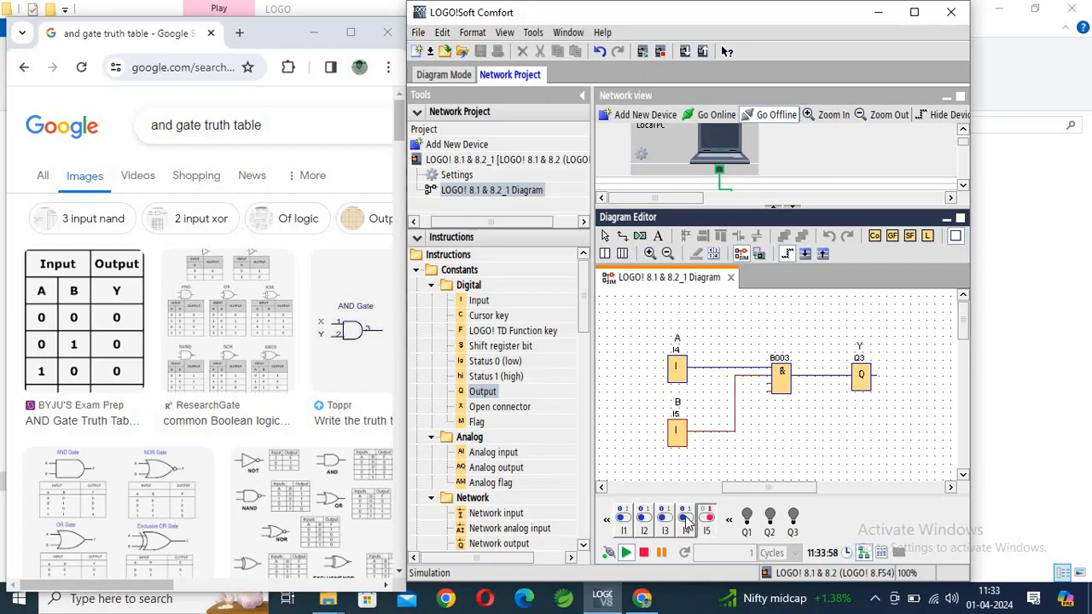
left_click(686, 518)
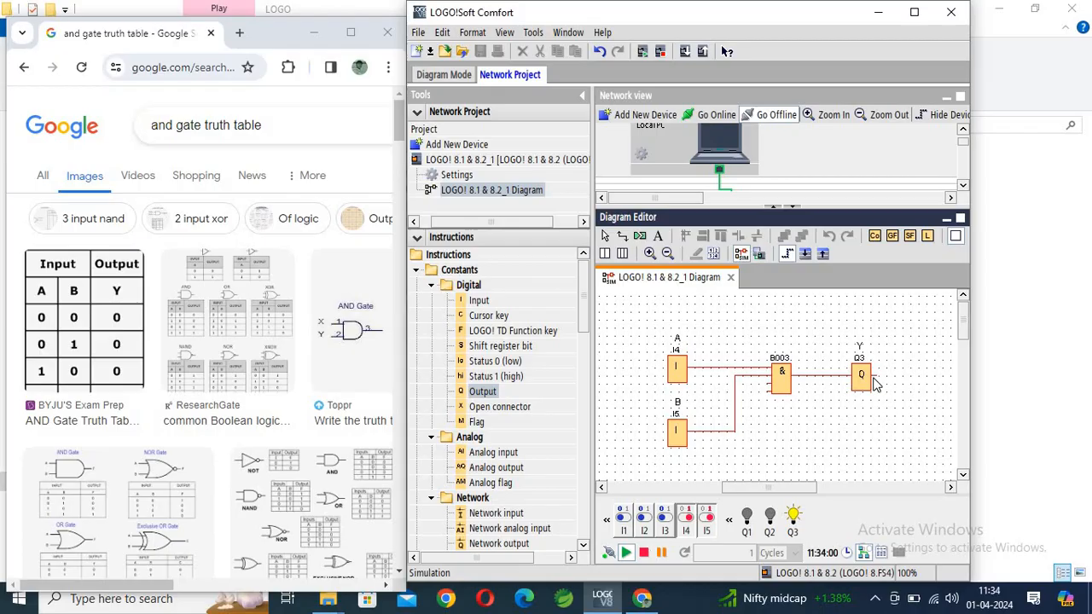
Step: Maximize LOGO!Soft Comfort, end the simulation and add the comment "LACTURE-03" above the AND gate circuit
left_click(916, 14)
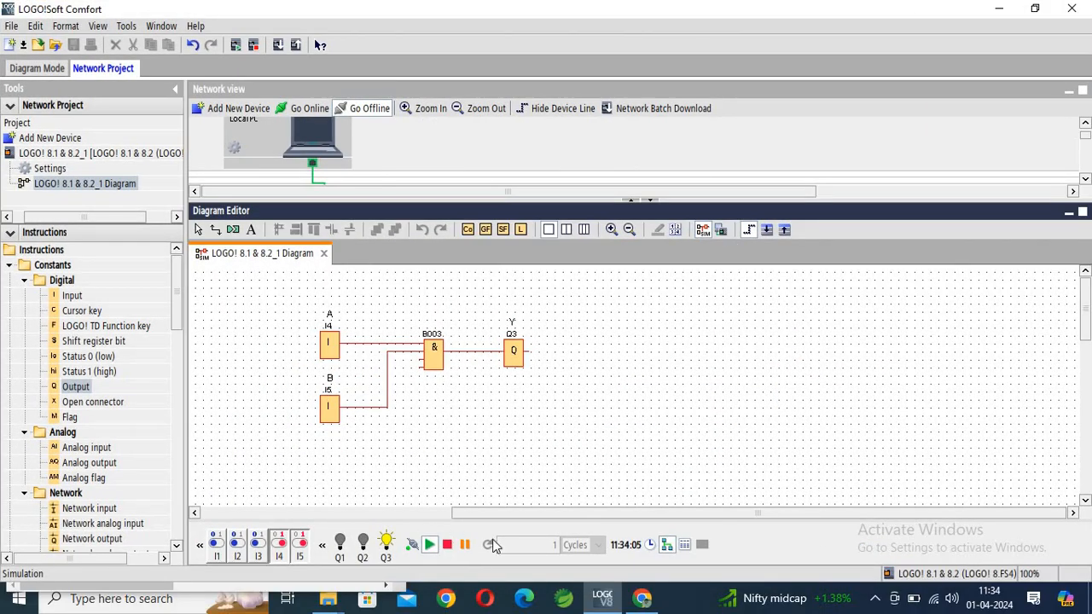
left_click_drag(496, 514, 264, 512)
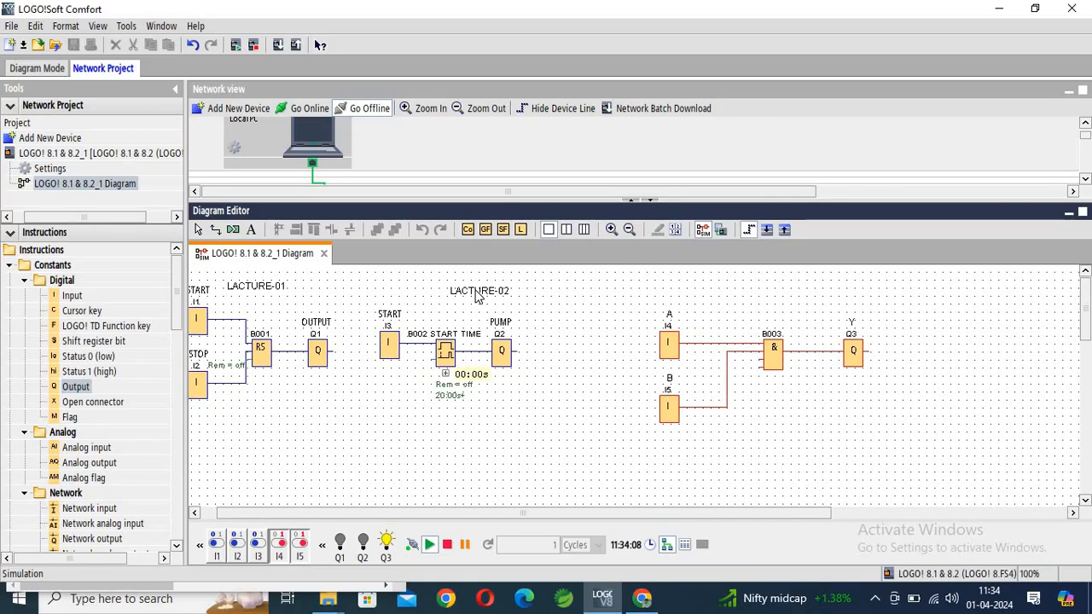
left_click(251, 229)
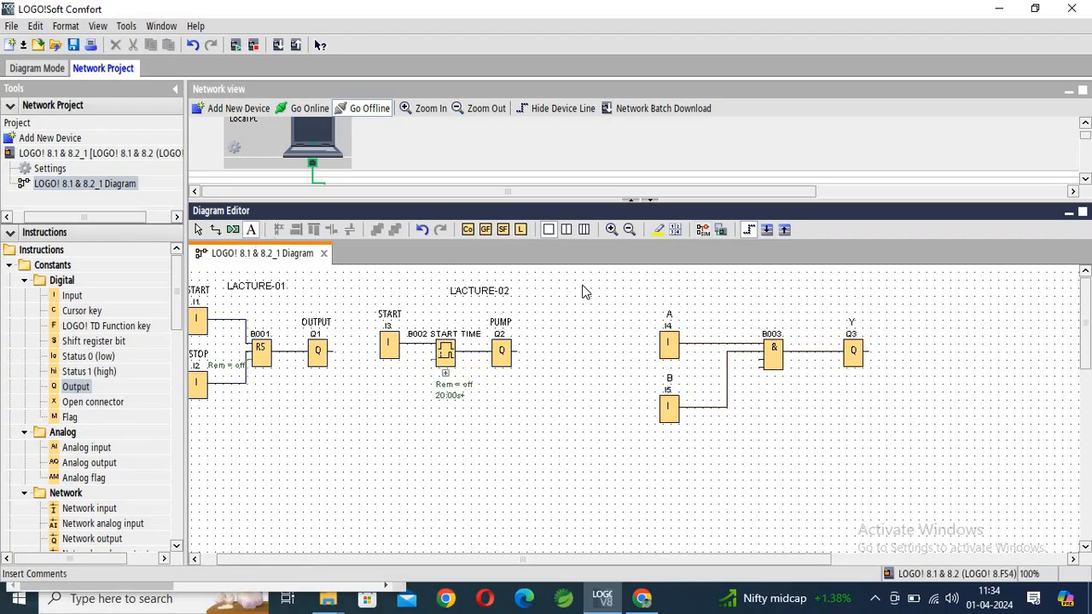
left_click(739, 299)
type("LAC")
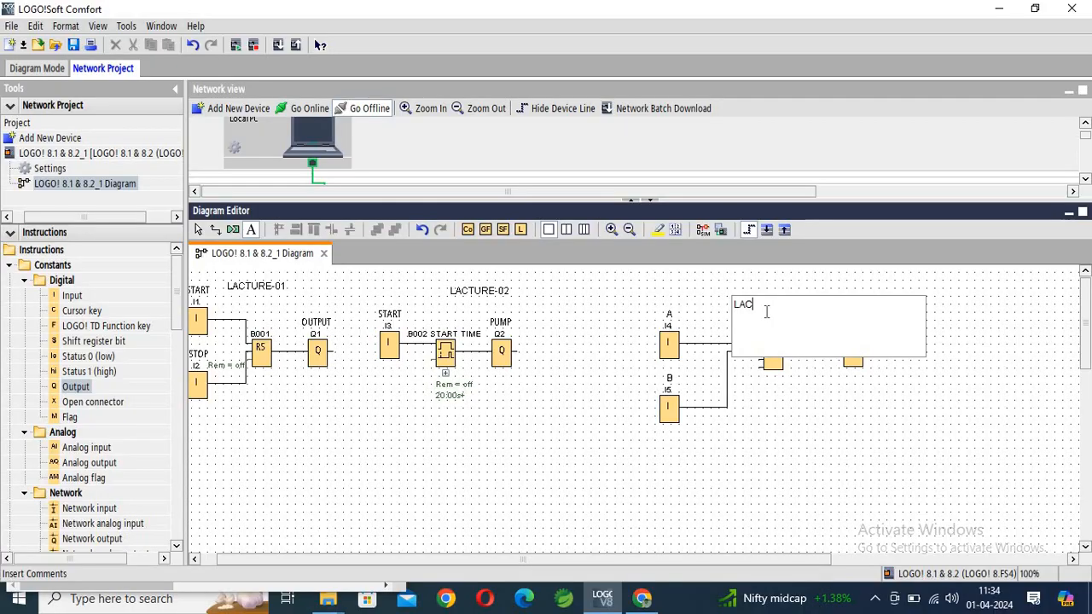
type("TURE-03")
left_click(862, 413)
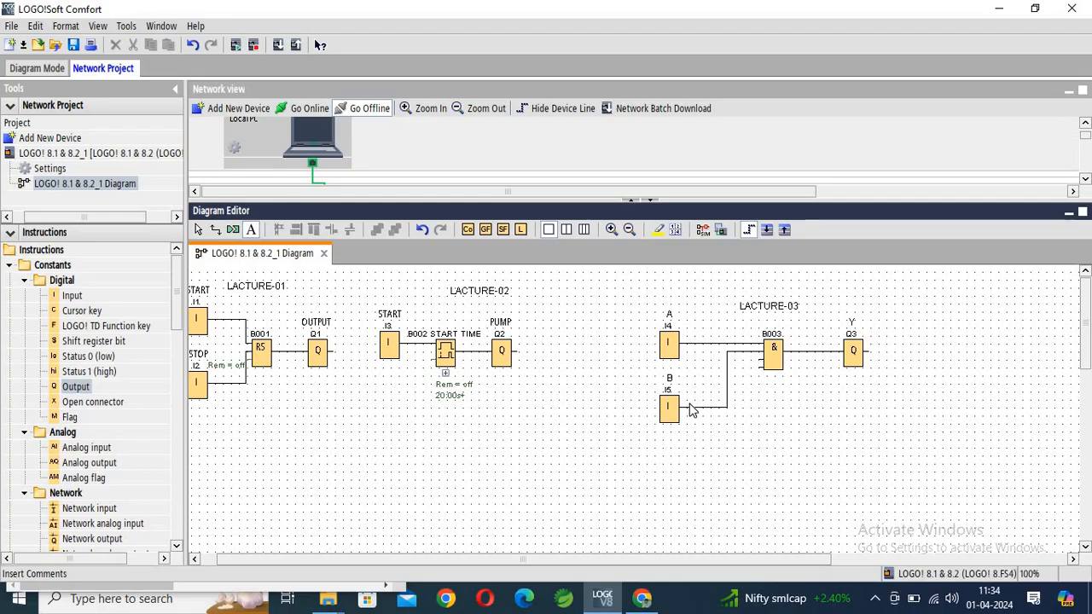
Step: Bring the logic gates under Basic functions into view in the instruction list
left_click_drag(174, 312, 176, 284)
left_click_drag(176, 291, 179, 339)
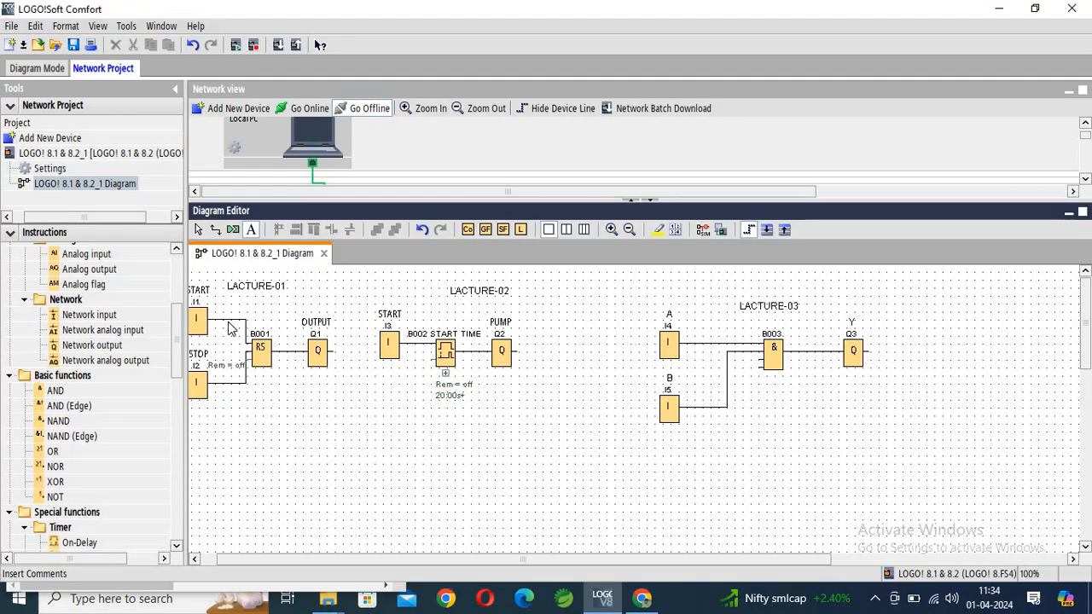